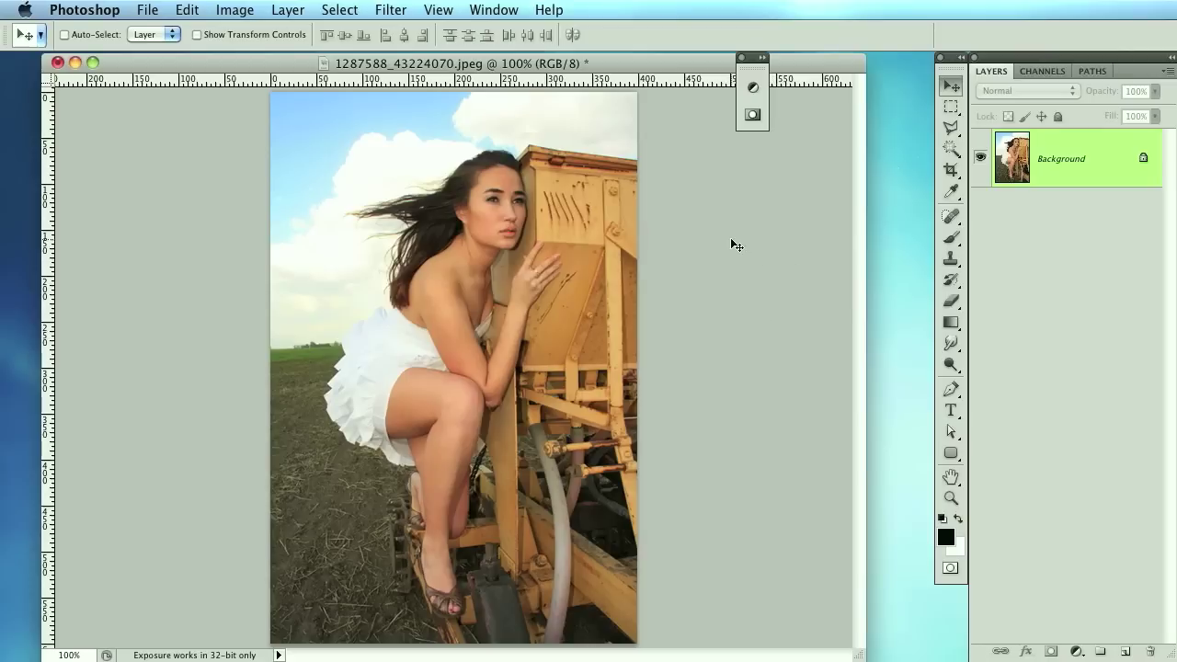
Convert the Background into smart object Layer 0 with Filter > Convert for Smart Filters
{"action": "double_click", "coordinate": [1070, 171]}
{"action": "left_click", "coordinate": [935, 439]}
{"action": "left_click", "coordinate": [392, 10]}
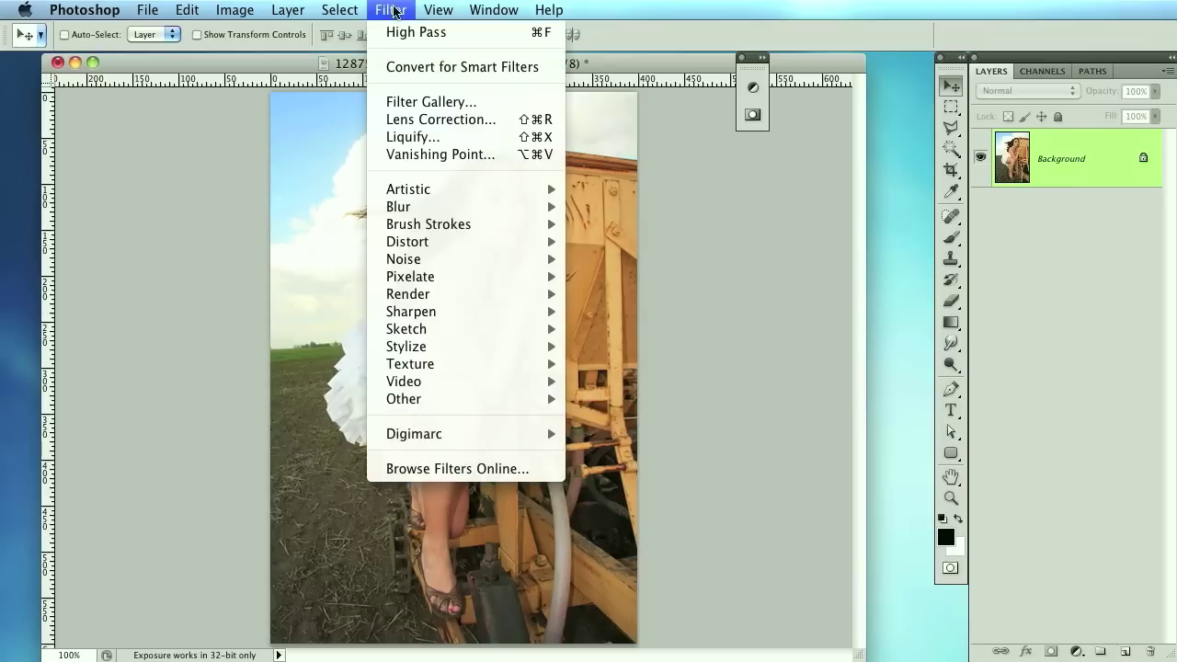
{"action": "left_click", "coordinate": [442, 67]}
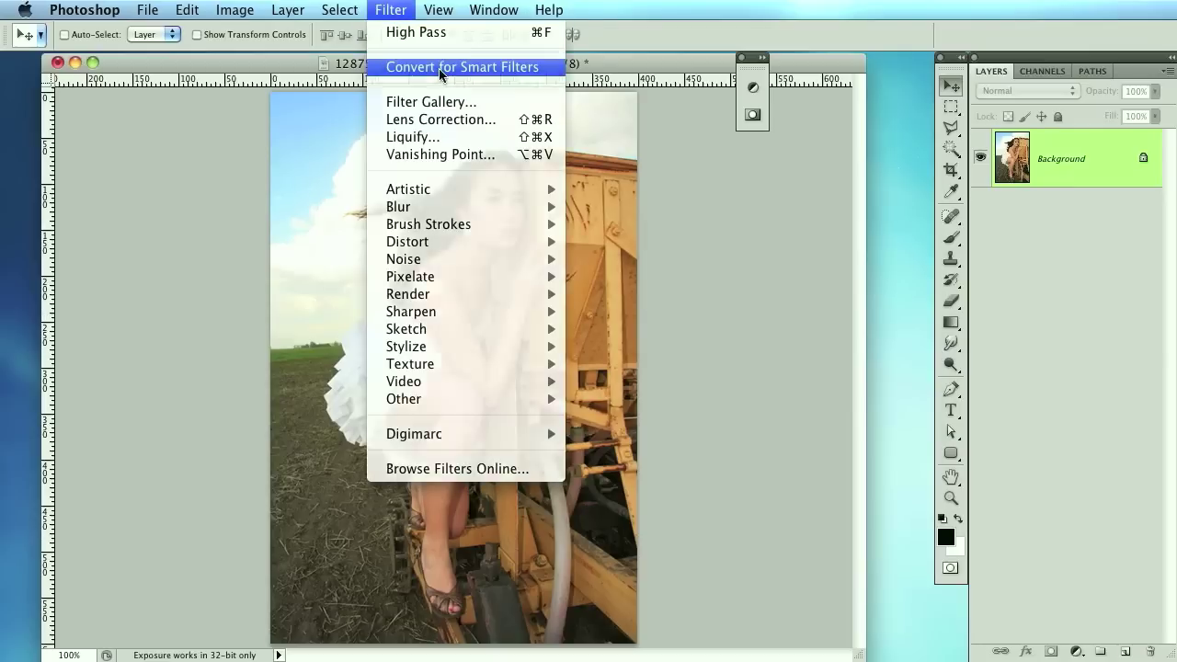
{"action": "left_click", "coordinate": [927, 353]}
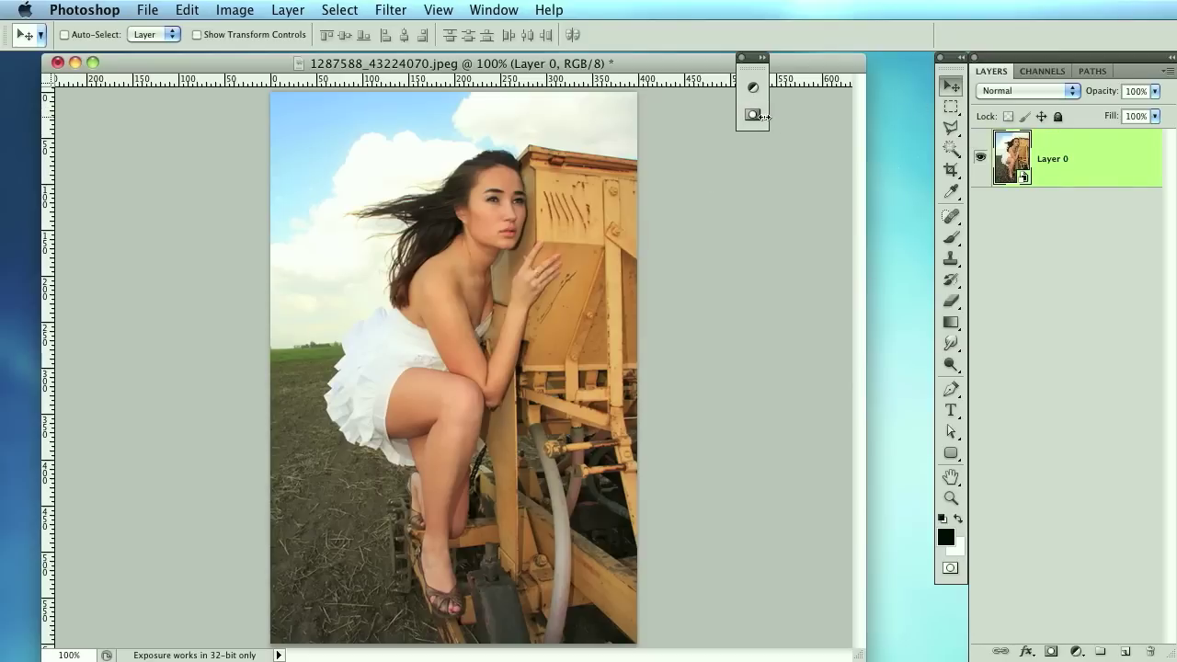
Create a Brightness/Contrast 1 adjustment layer above Layer 0
{"action": "left_click", "coordinate": [288, 9]}
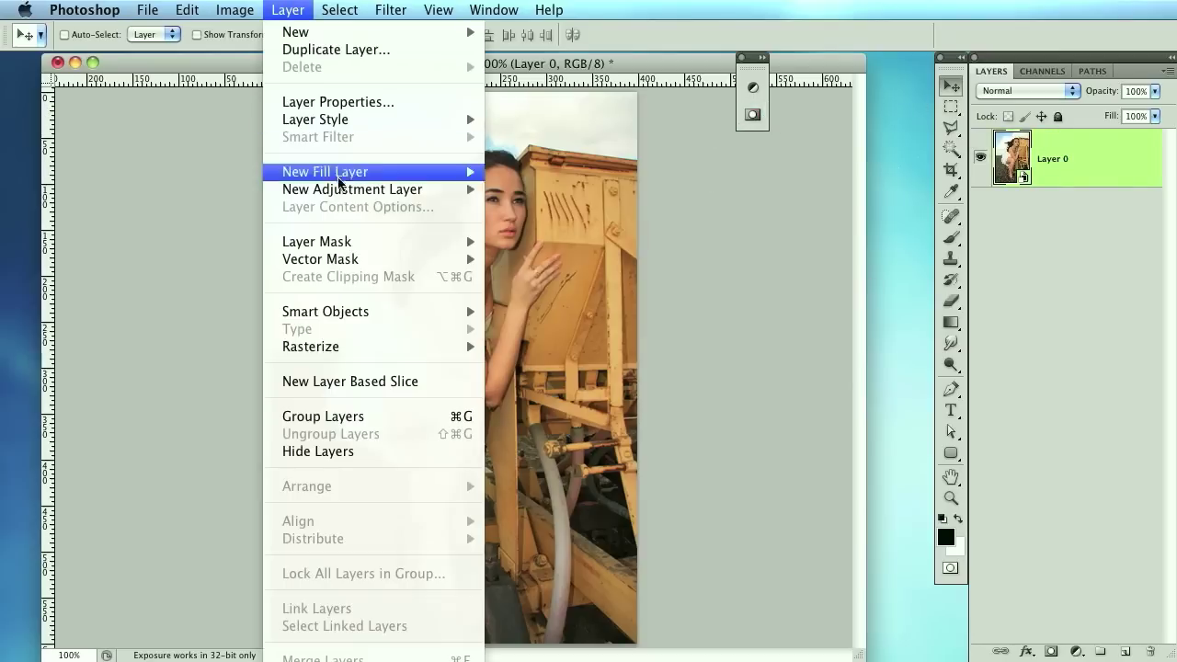
{"action": "mouse_move", "coordinate": [355, 189]}
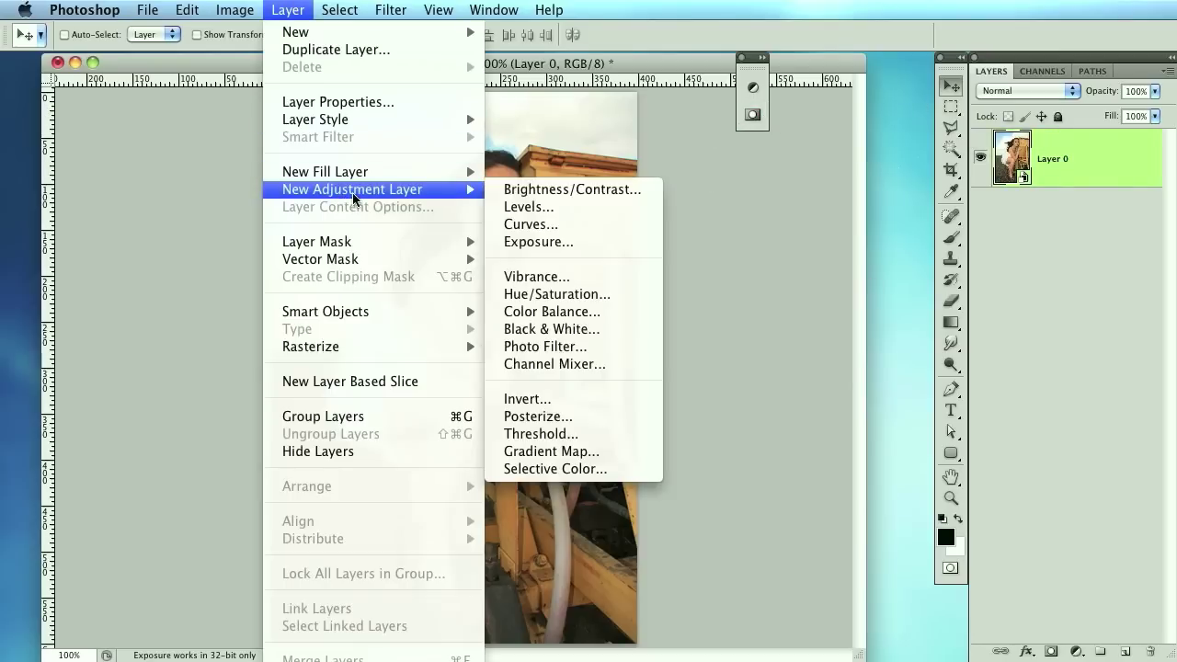
{"action": "left_click", "coordinate": [555, 193]}
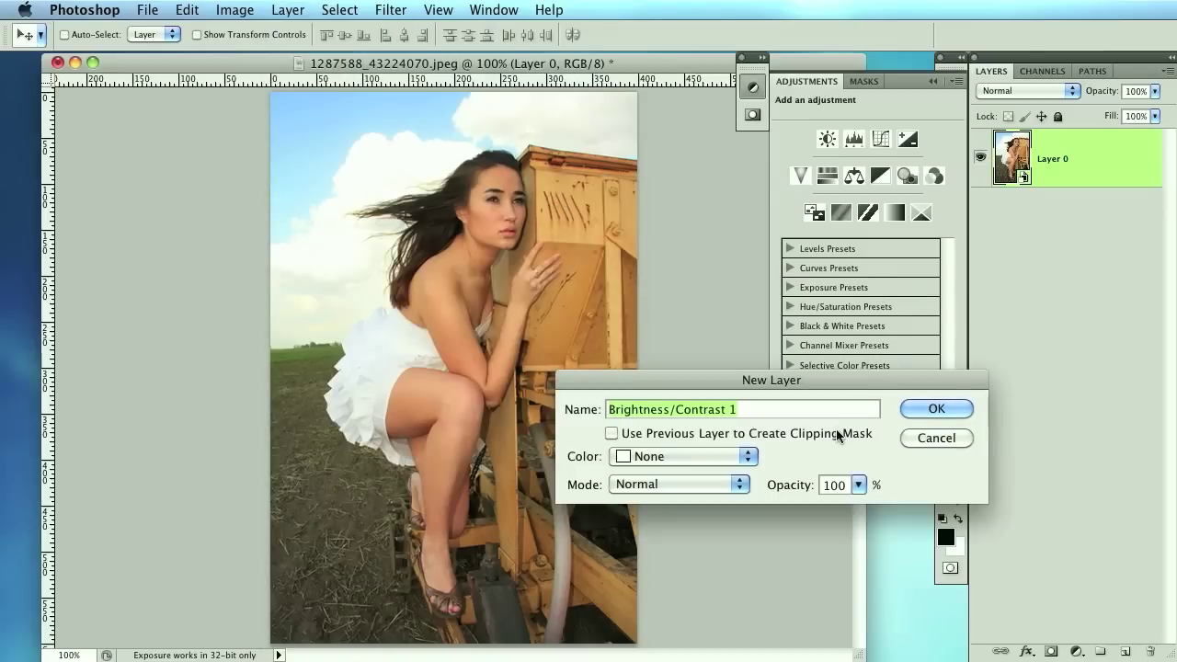
{"action": "left_click", "coordinate": [932, 411]}
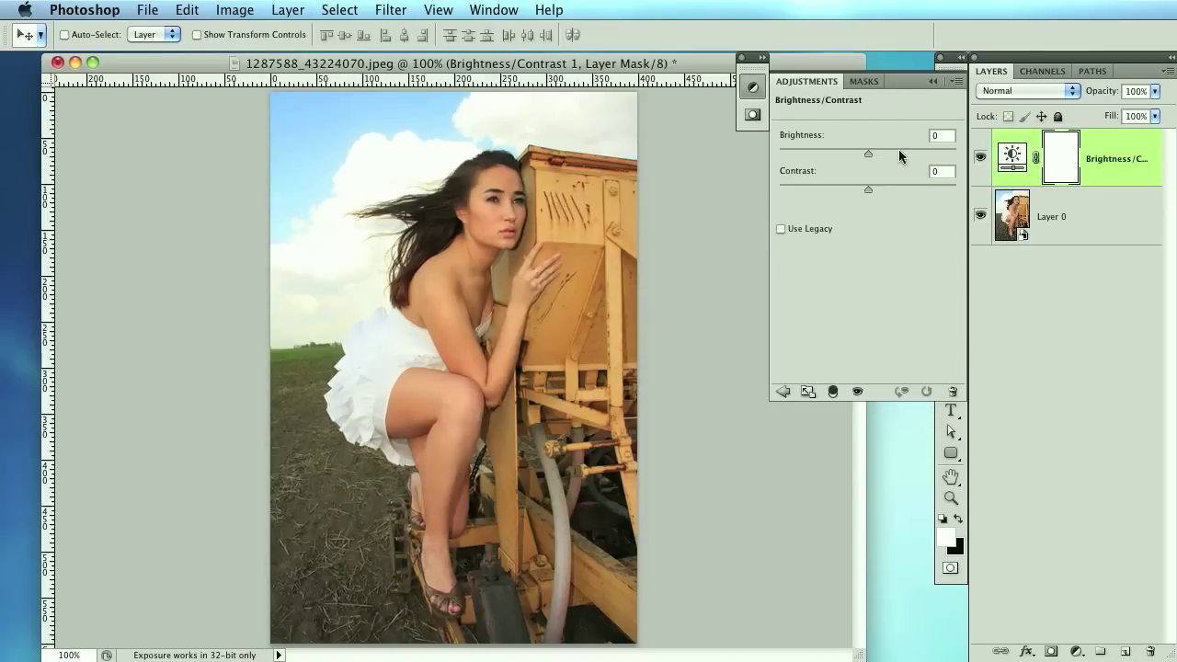
Set Brightness to 20 and keep Contrast at 0
{"action": "mouse_move", "coordinate": [898, 149]}
{"action": "left_mouse_down"}
{"action": "mouse_move", "coordinate": [867, 150]}
{"action": "mouse_move", "coordinate": [878, 155]}
{"action": "left_mouse_up"}
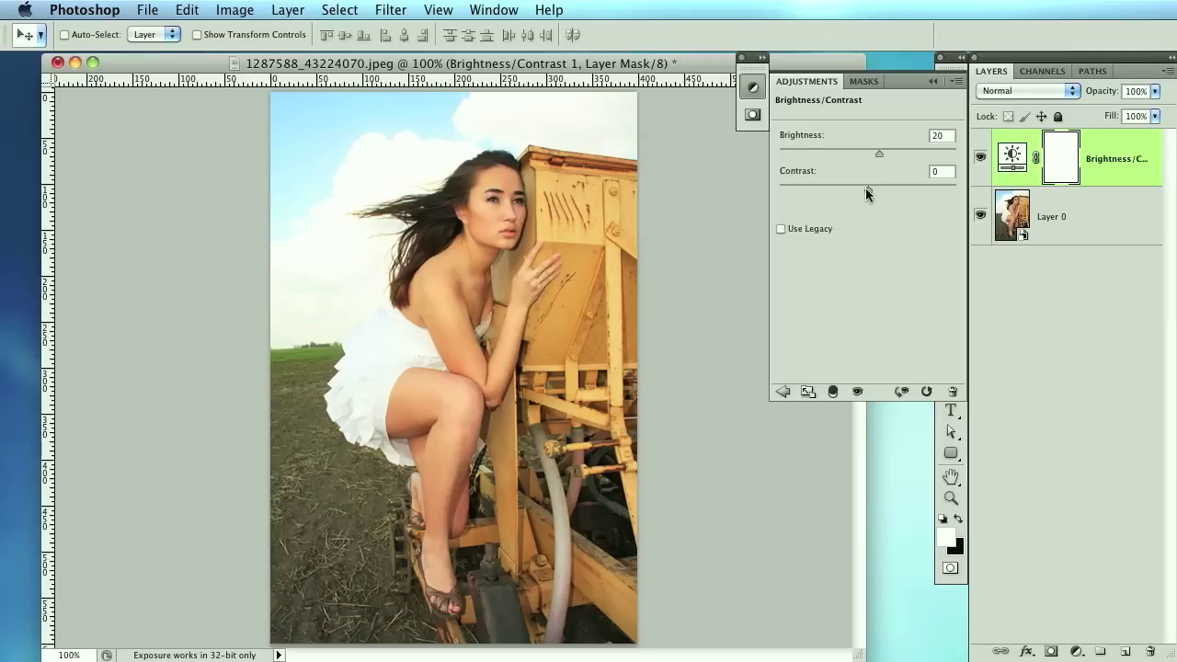
{"action": "left_click_drag", "start_coordinate": [865, 187], "coordinate": [871, 186]}
{"action": "left_click_drag", "start_coordinate": [871, 187], "coordinate": [868, 186]}
{"action": "left_click", "coordinate": [285, 9]}
Create a Hue/Saturation 1 adjustment layer with Saturation raised to +20
{"action": "mouse_move", "coordinate": [338, 190]}
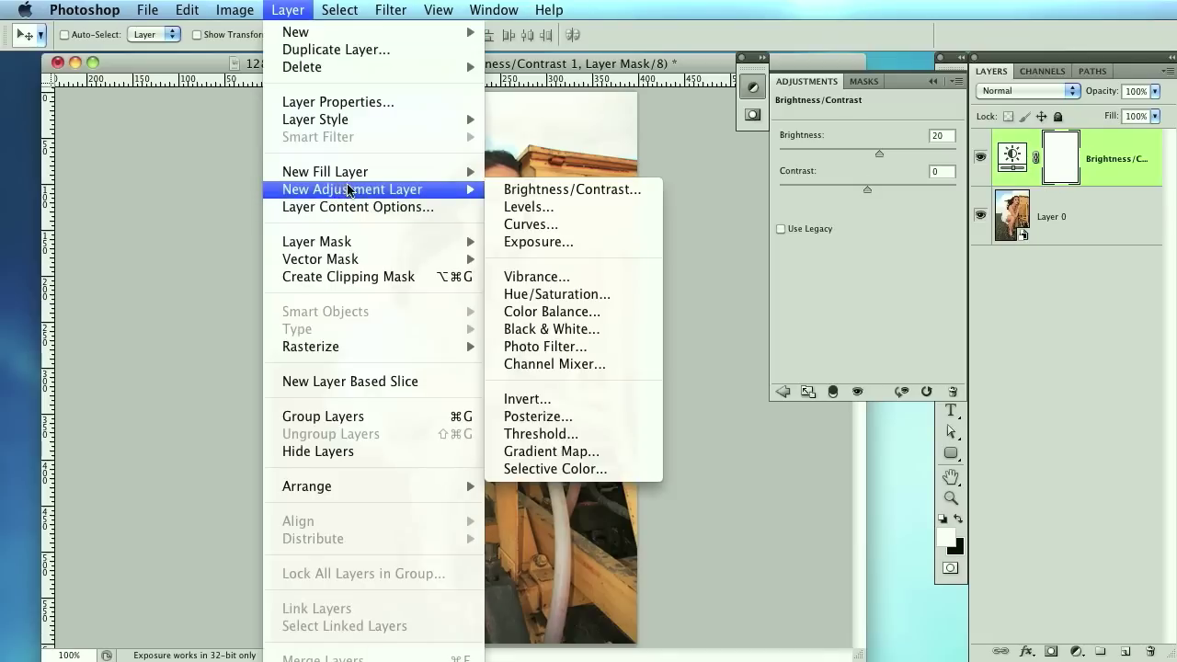
{"action": "left_click", "coordinate": [594, 297]}
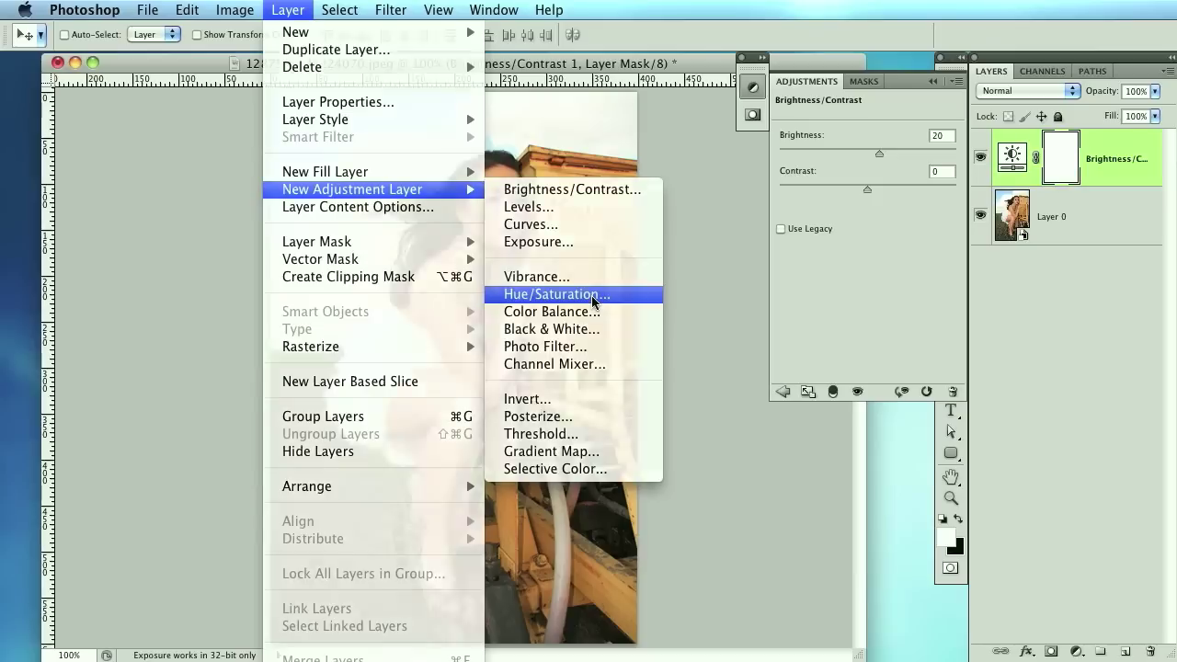
{"action": "left_click", "coordinate": [947, 411]}
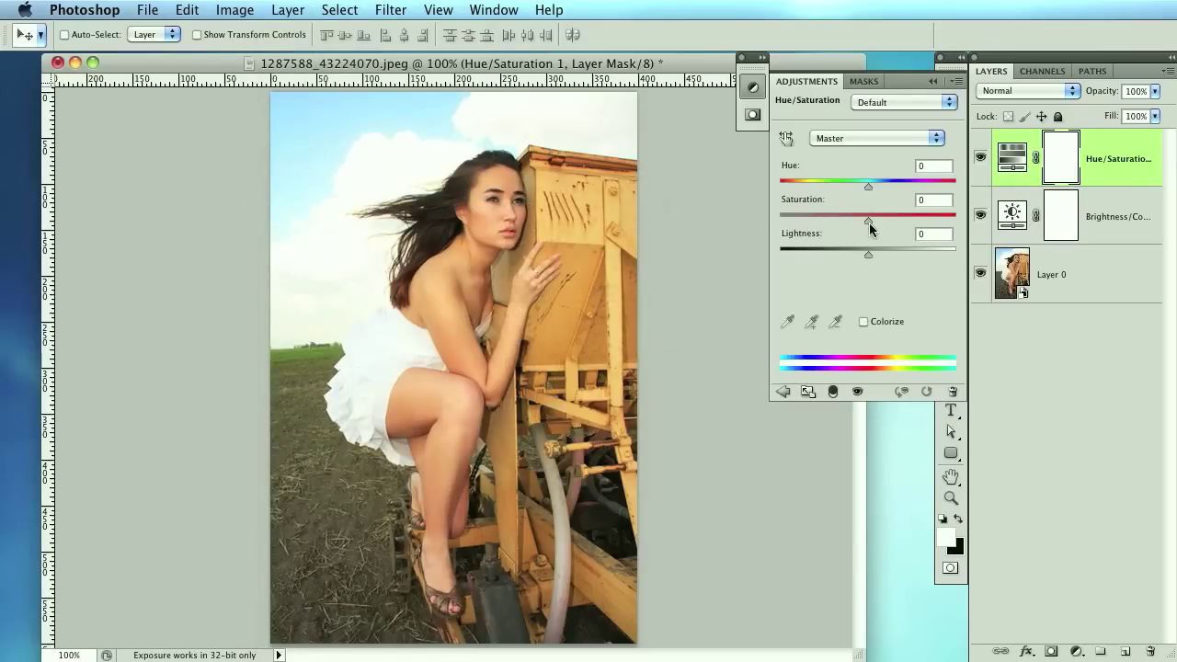
{"action": "left_click", "coordinate": [872, 217]}
{"action": "left_click_drag", "start_coordinate": [873, 218], "coordinate": [886, 218]}
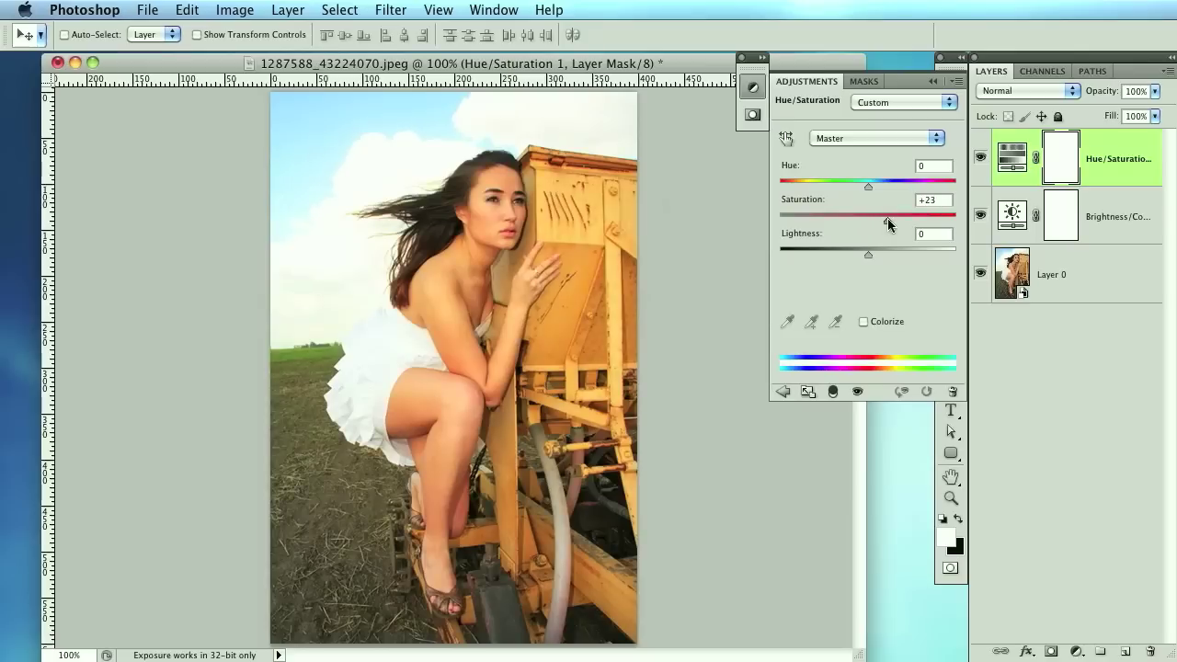
Hide and show both adjustment layers to compare before and after, leaving them visible
{"action": "left_click", "coordinate": [981, 214]}
{"action": "left_click", "coordinate": [981, 160]}
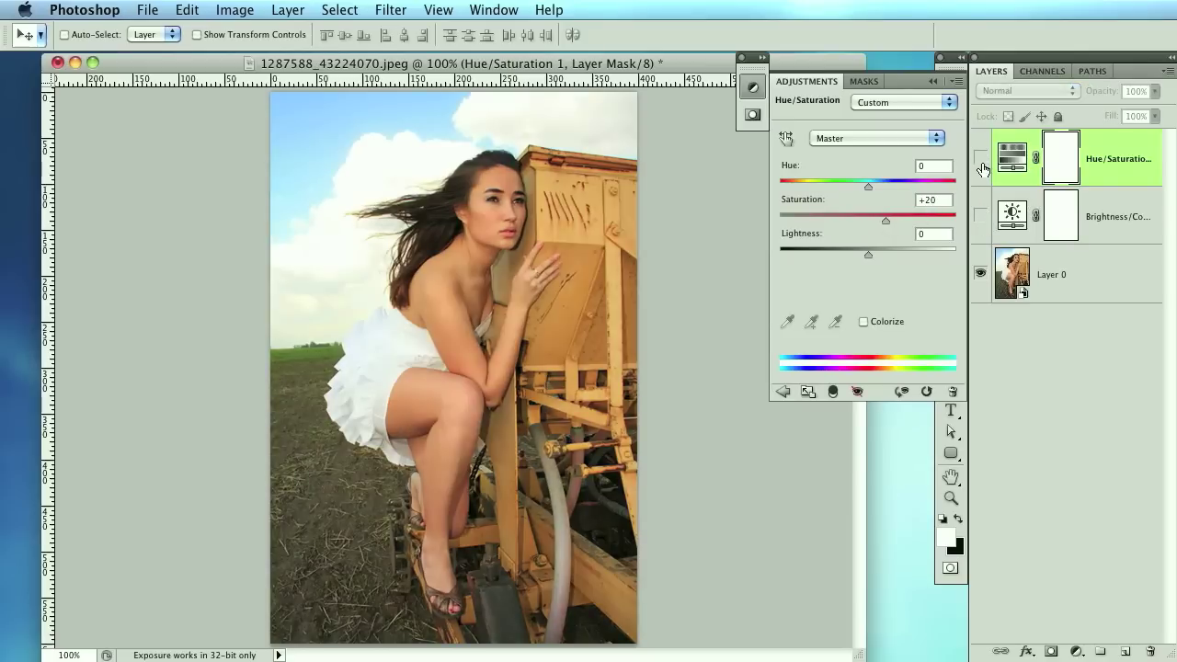
{"action": "left_click", "coordinate": [980, 214]}
{"action": "left_click", "coordinate": [980, 162]}
{"action": "left_click_drag", "start_coordinate": [981, 176], "coordinate": [977, 204]}
{"action": "left_click_drag", "start_coordinate": [980, 179], "coordinate": [980, 216]}
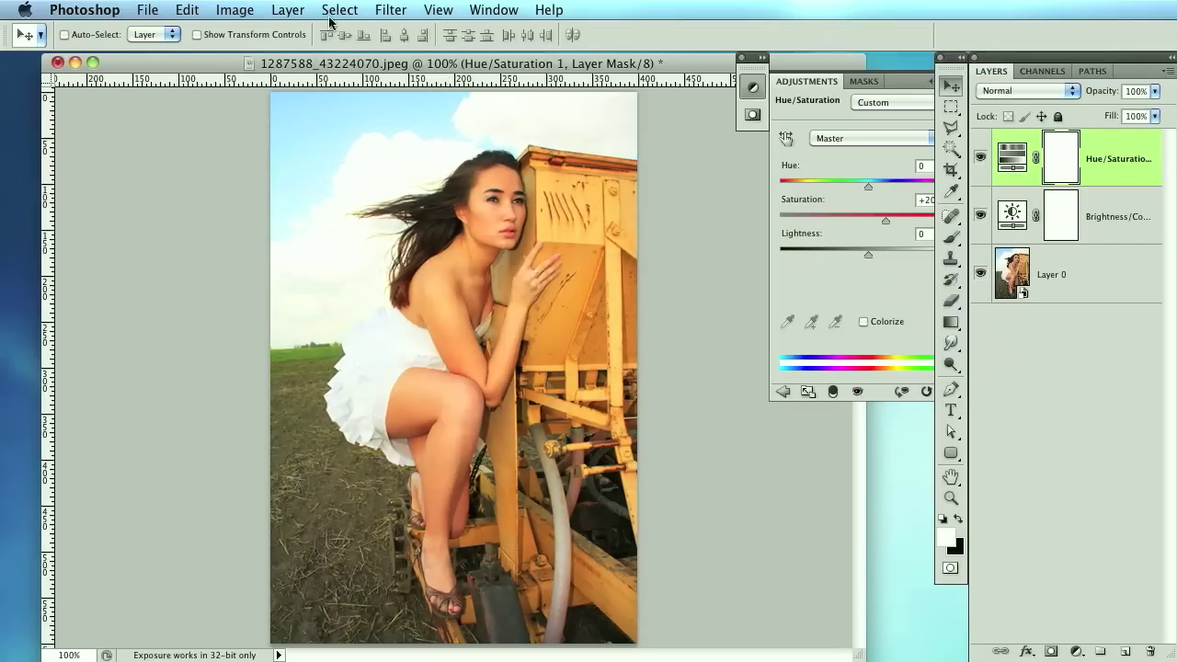
{"action": "left_click", "coordinate": [287, 9]}
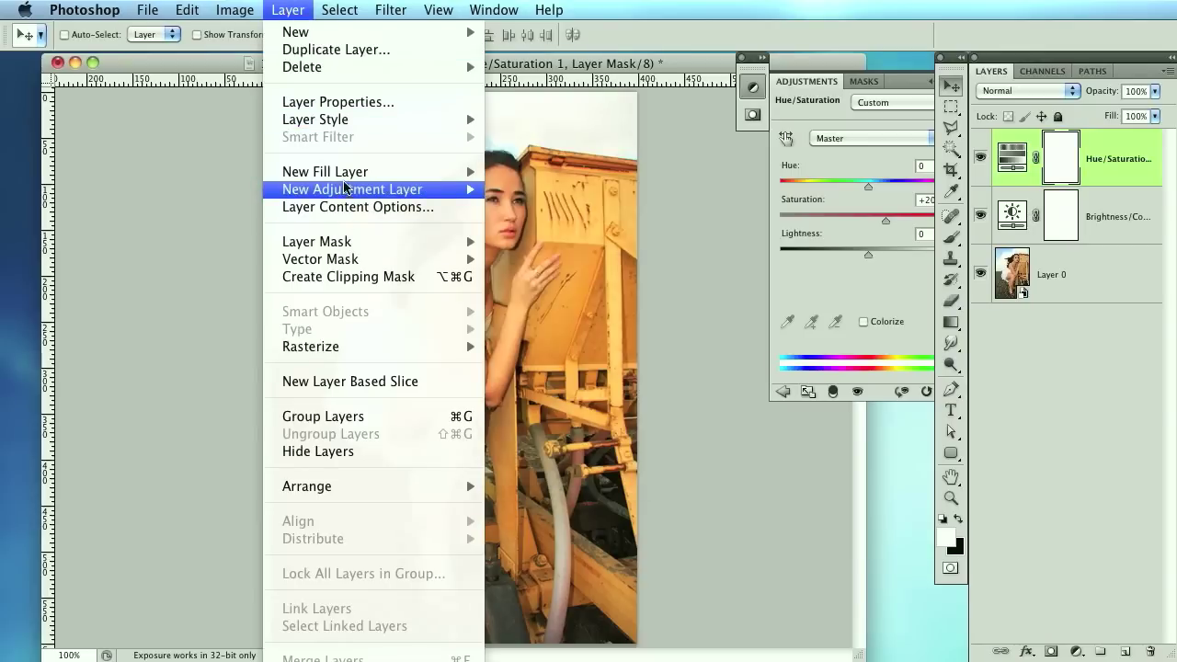
Create a Curves 1 adjustment layer and move its properties panel into full view
{"action": "mouse_move", "coordinate": [345, 193]}
{"action": "left_click", "coordinate": [561, 226]}
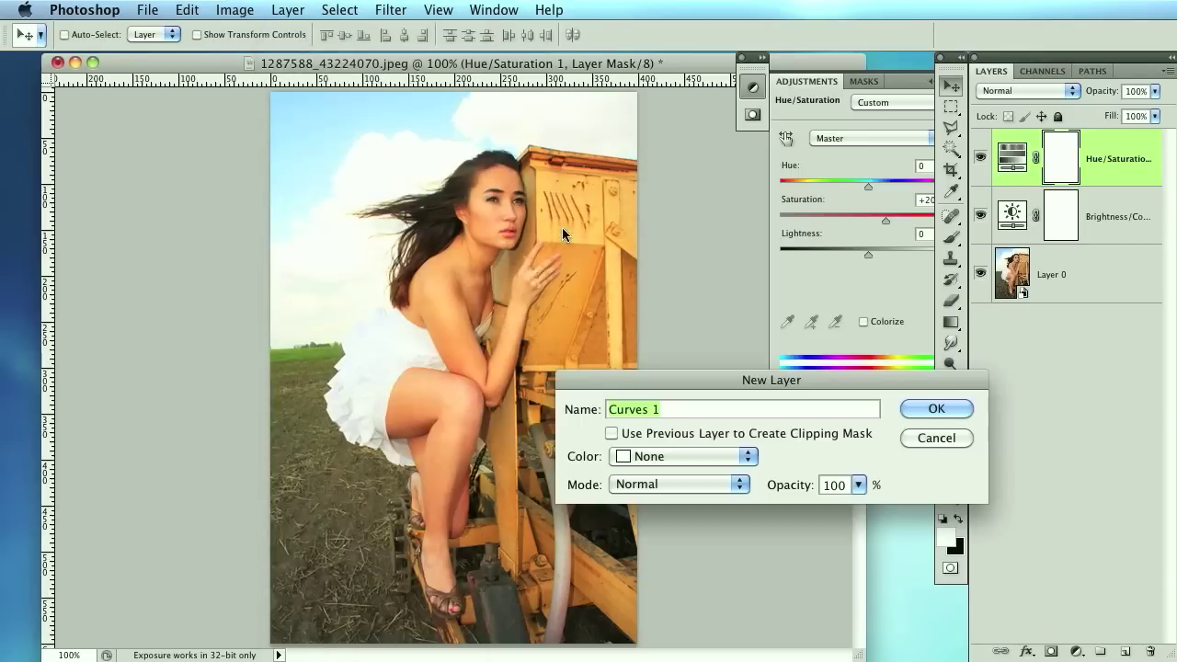
{"action": "key", "text": "Return"}
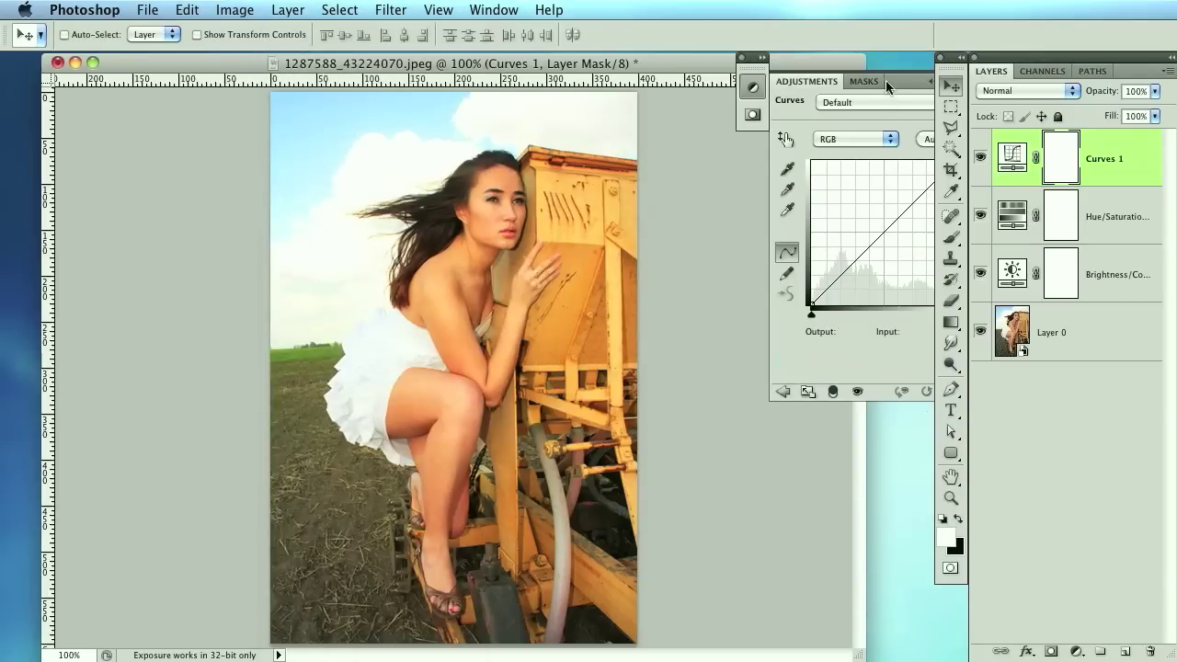
{"action": "left_click", "coordinate": [878, 83]}
{"action": "left_click_drag", "start_coordinate": [875, 83], "coordinate": [863, 76]}
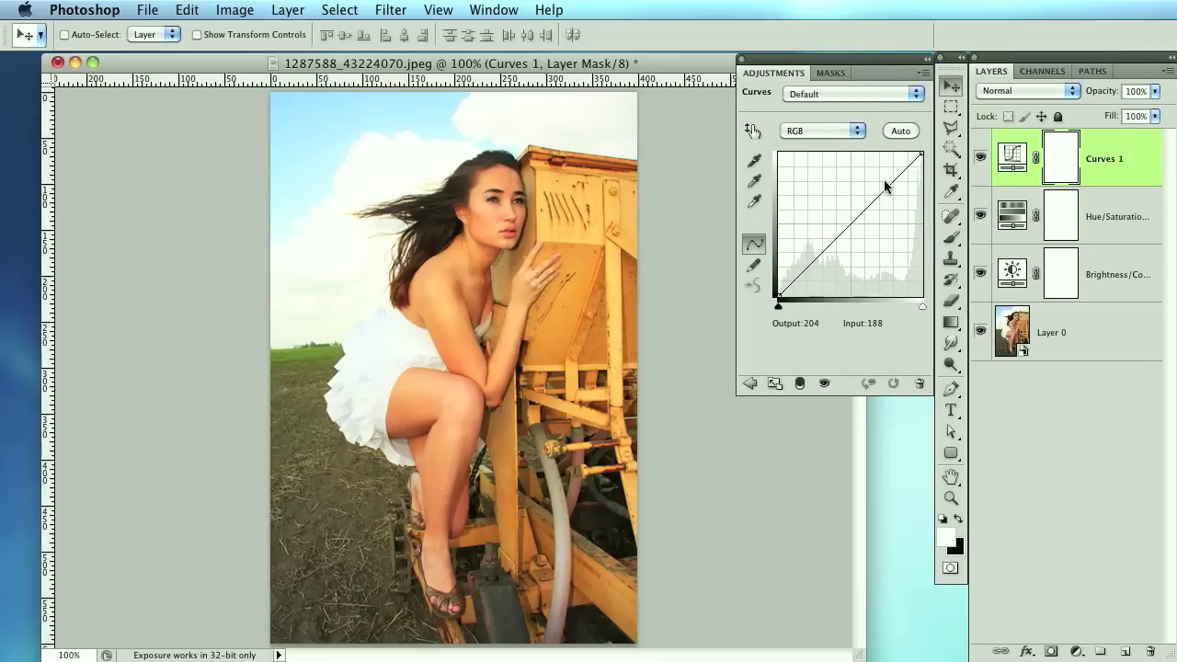
On the Red curve, map input 230 to 255 and pull 100 down to 75
{"action": "left_click", "coordinate": [846, 133]}
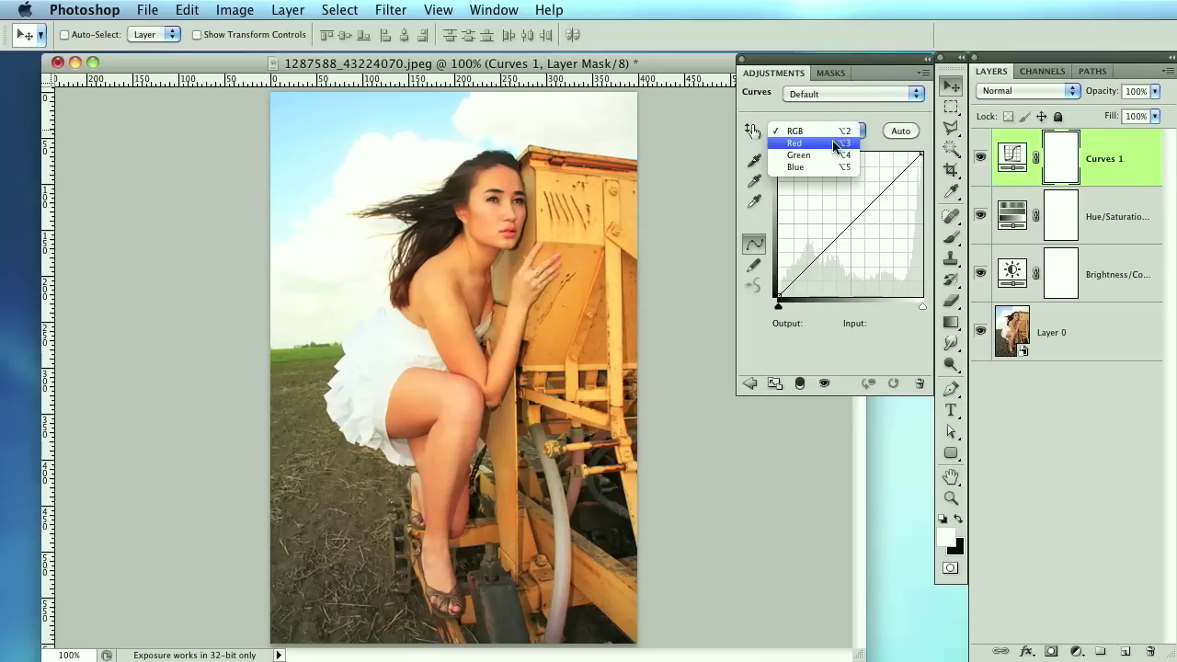
{"action": "left_click", "coordinate": [835, 144]}
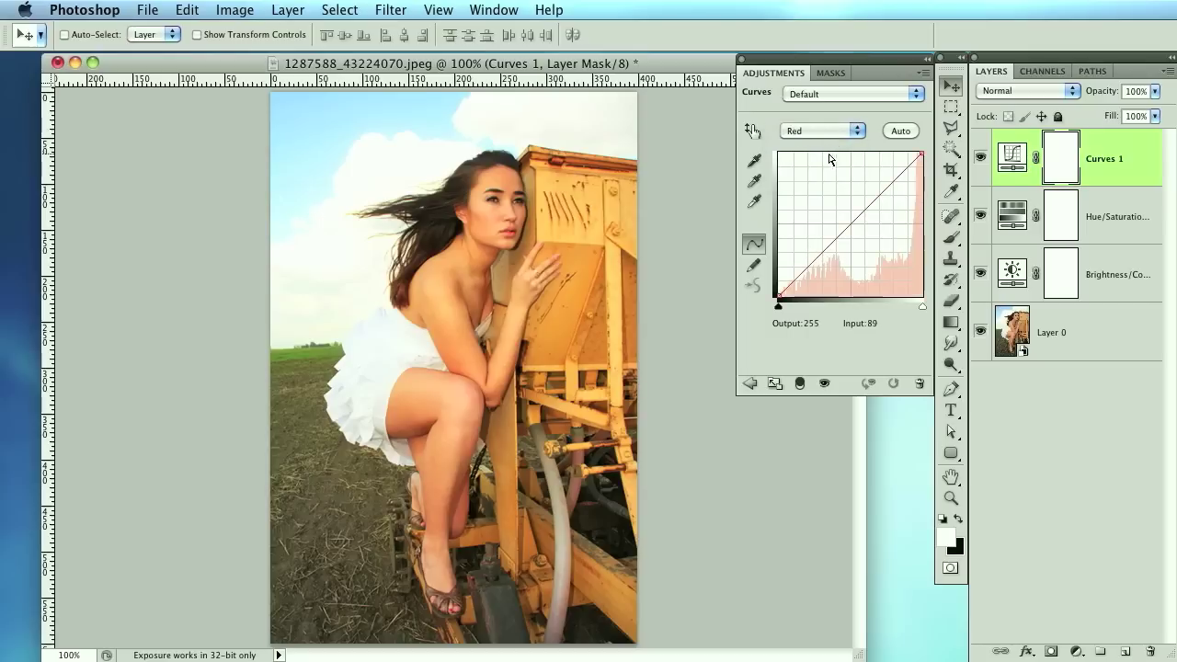
{"action": "left_click", "coordinate": [919, 155]}
{"action": "left_click_drag", "start_coordinate": [919, 155], "coordinate": [908, 154]}
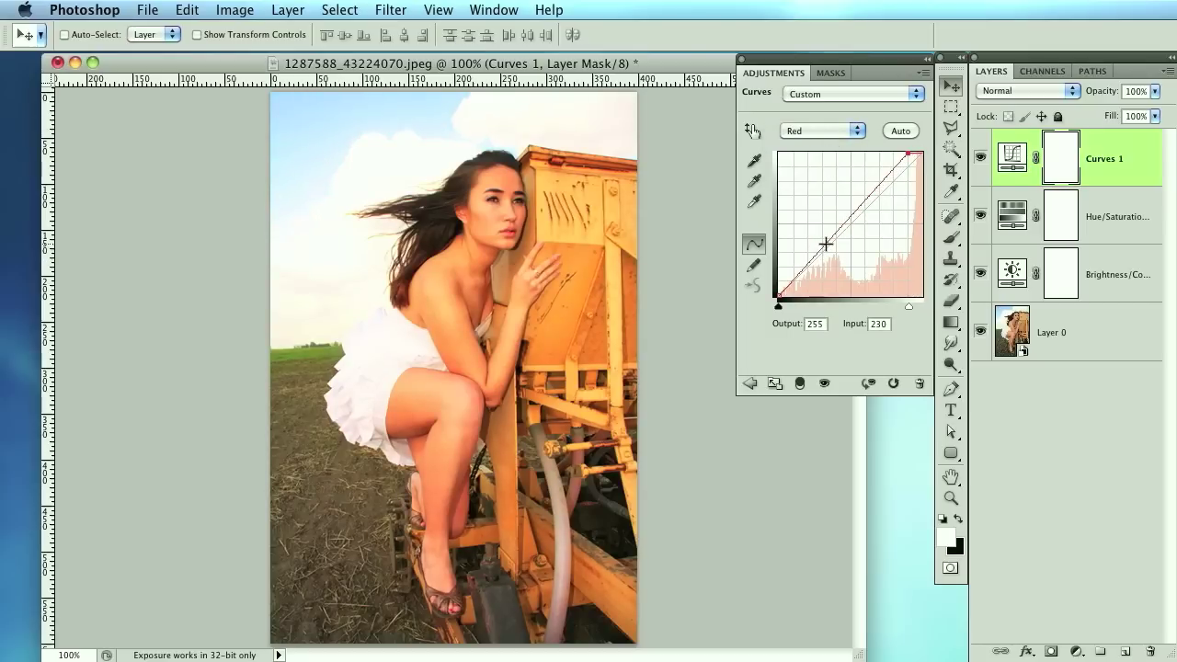
{"action": "left_click_drag", "start_coordinate": [828, 244], "coordinate": [833, 248]}
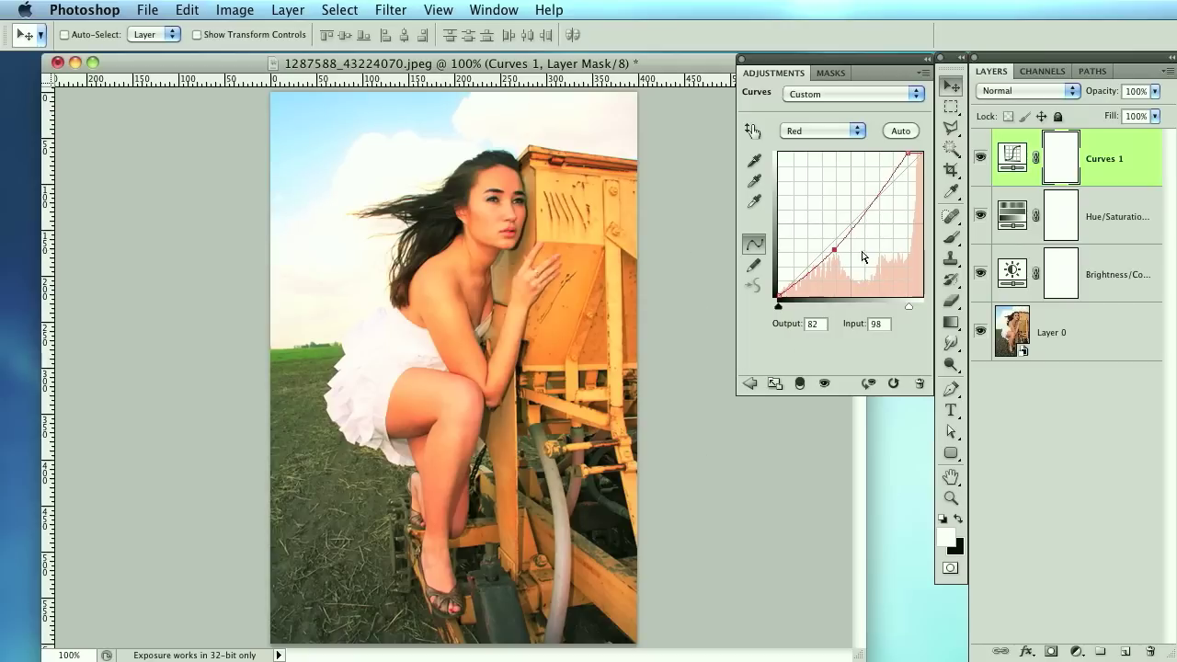
{"action": "left_click_drag", "start_coordinate": [831, 251], "coordinate": [833, 254]}
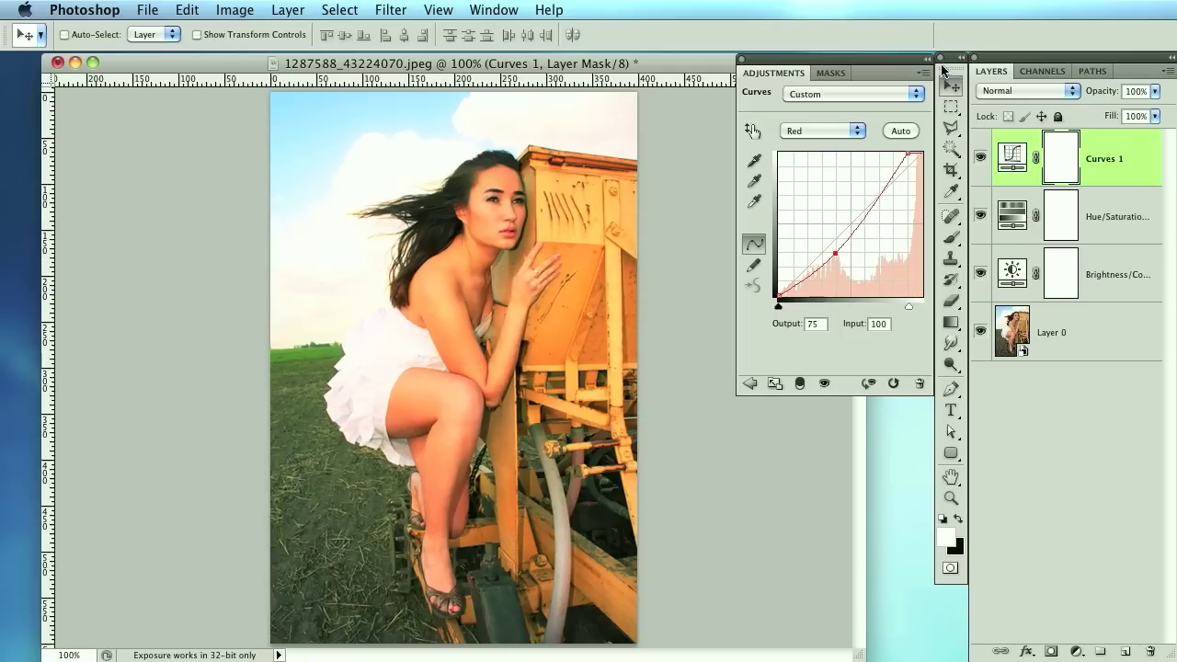
{"action": "left_click", "coordinate": [878, 92]}
{"action": "left_click", "coordinate": [880, 96]}
Give the Green curve an S-shape with points 199→211 and 84→78
{"action": "left_click", "coordinate": [822, 131]}
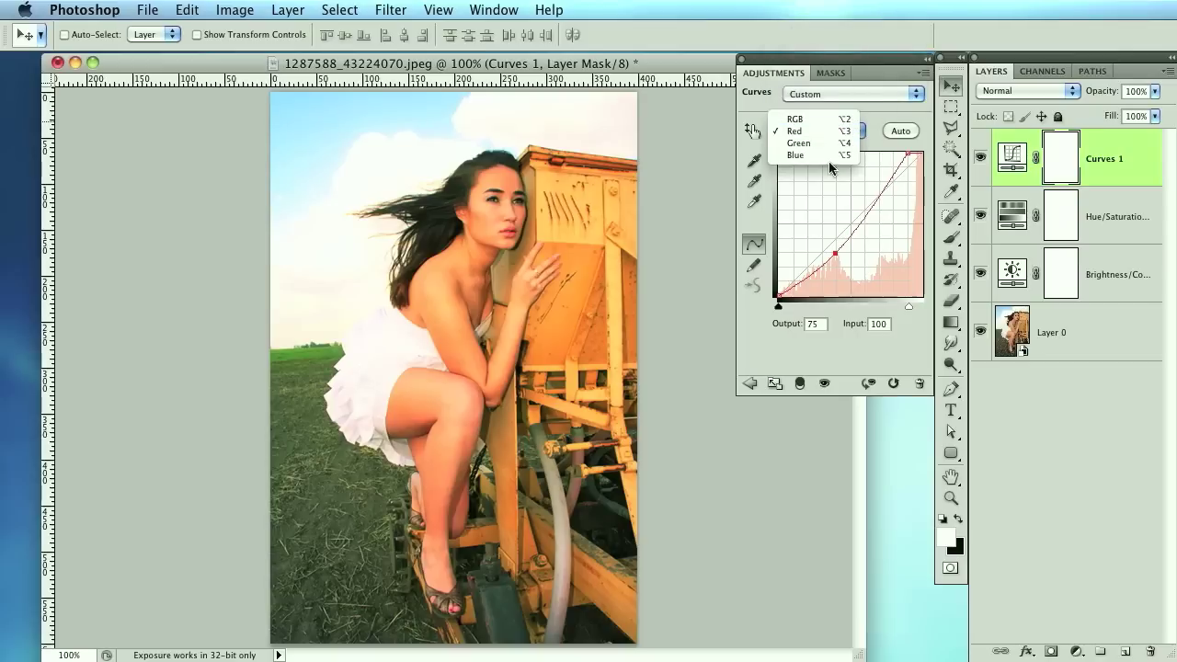
{"action": "left_click", "coordinate": [824, 144]}
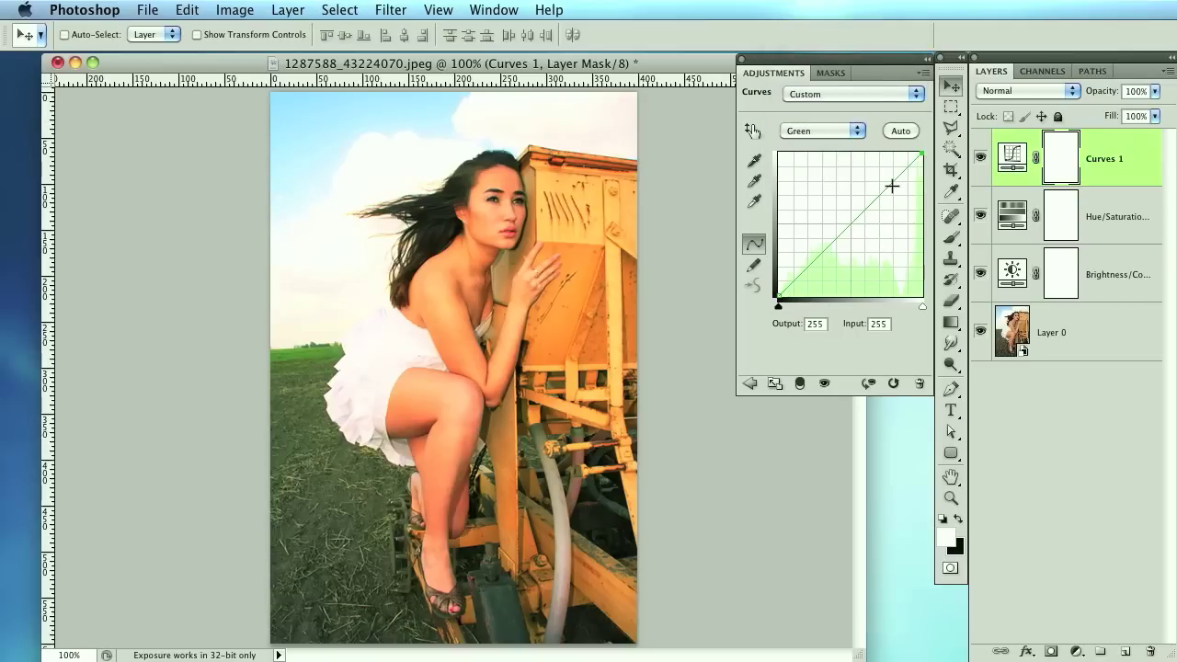
{"action": "left_click_drag", "start_coordinate": [893, 181], "coordinate": [891, 176]}
{"action": "left_click_drag", "start_coordinate": [822, 249], "coordinate": [826, 251]}
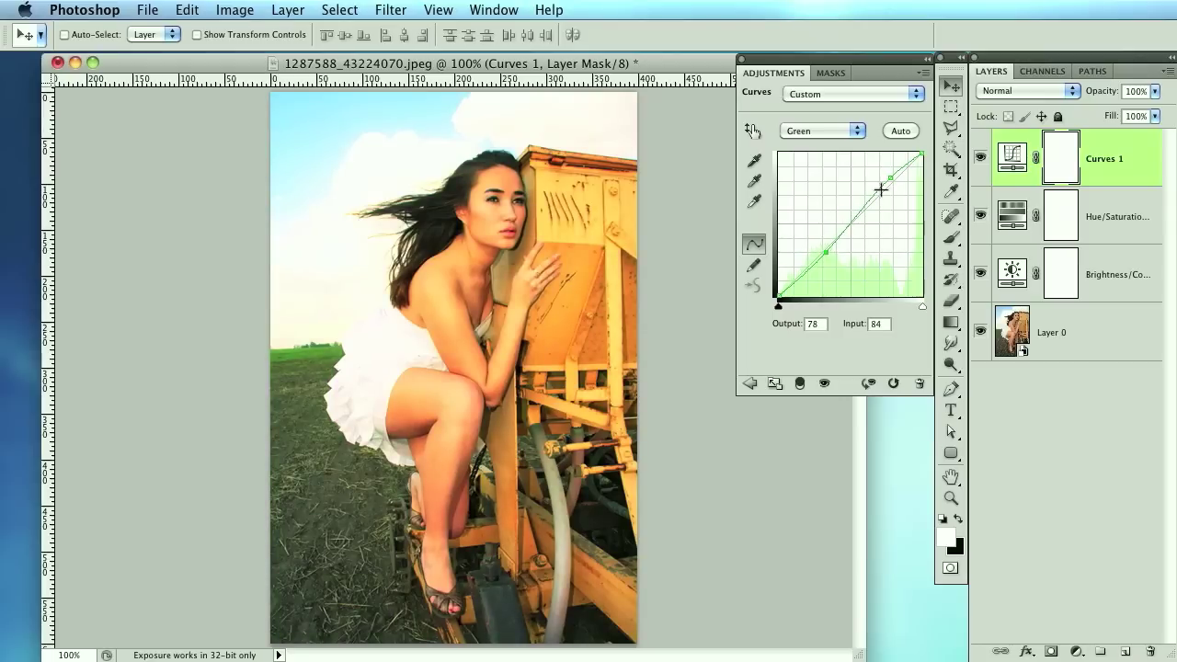
On the Blue curve, lower highlights to 224 at input 248 and lift shadows to 21
{"action": "left_click", "coordinate": [820, 131]}
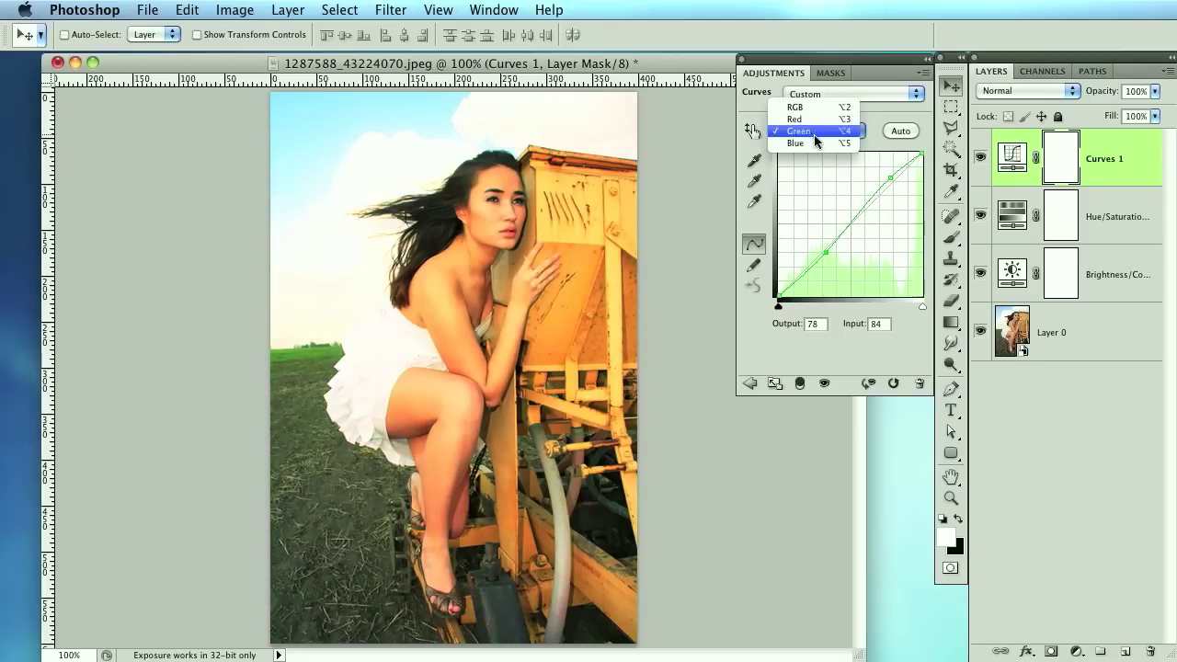
{"action": "left_click", "coordinate": [815, 143]}
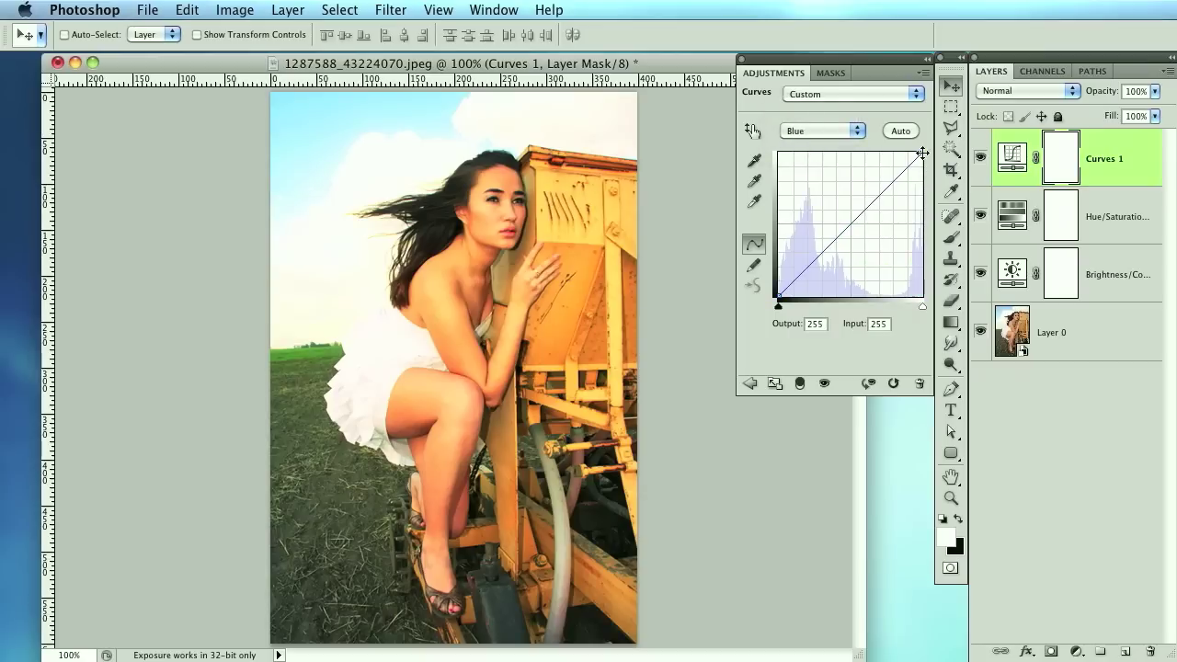
{"action": "left_click_drag", "start_coordinate": [922, 153], "coordinate": [921, 169]}
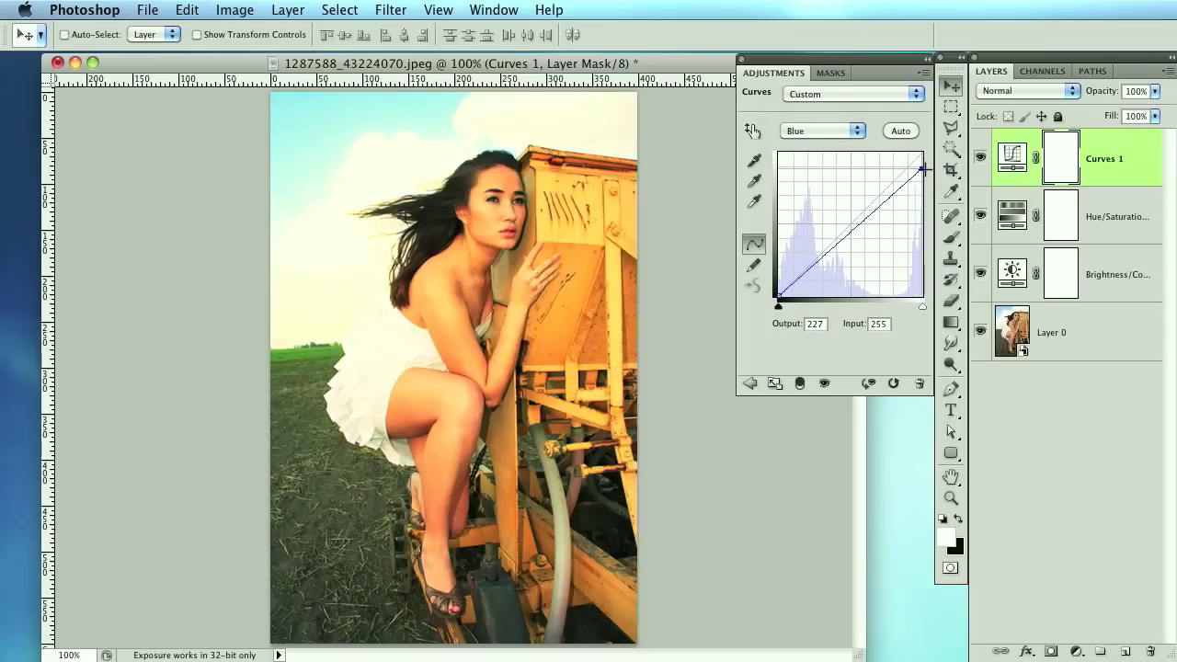
{"action": "left_click_drag", "start_coordinate": [780, 299], "coordinate": [779, 283]}
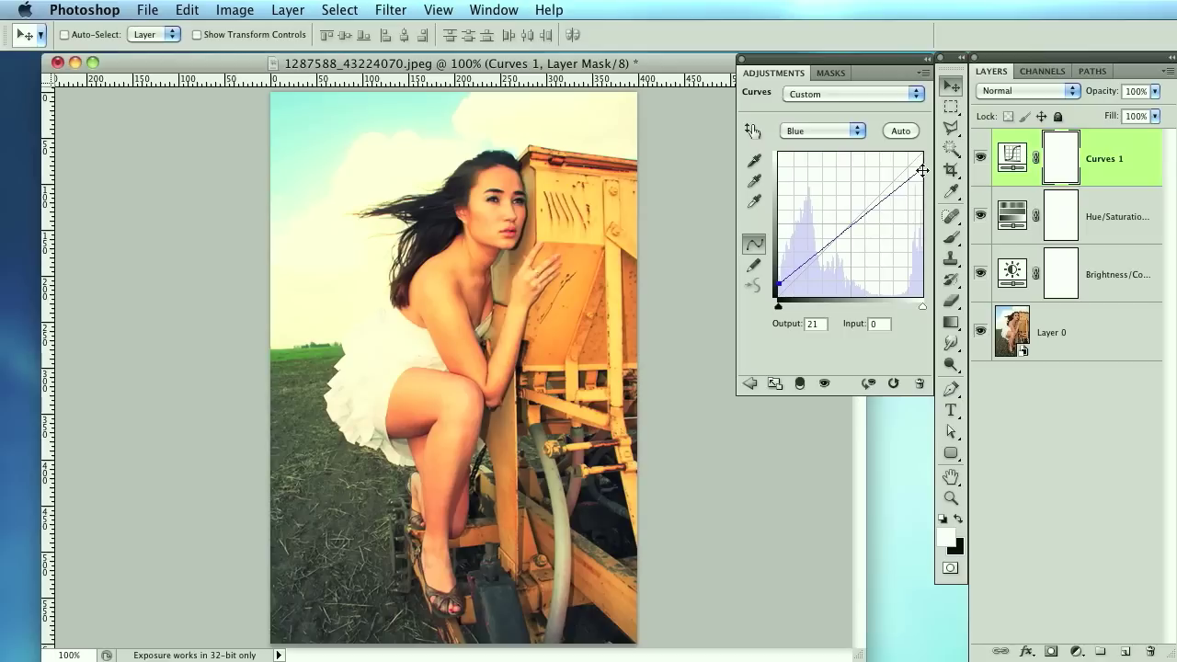
Check the Hue/Saturation and Brightness/Contrast settings, then return to Curves 1's Blue channel
{"action": "left_click", "coordinate": [1012, 217]}
{"action": "left_click", "coordinate": [1014, 255]}
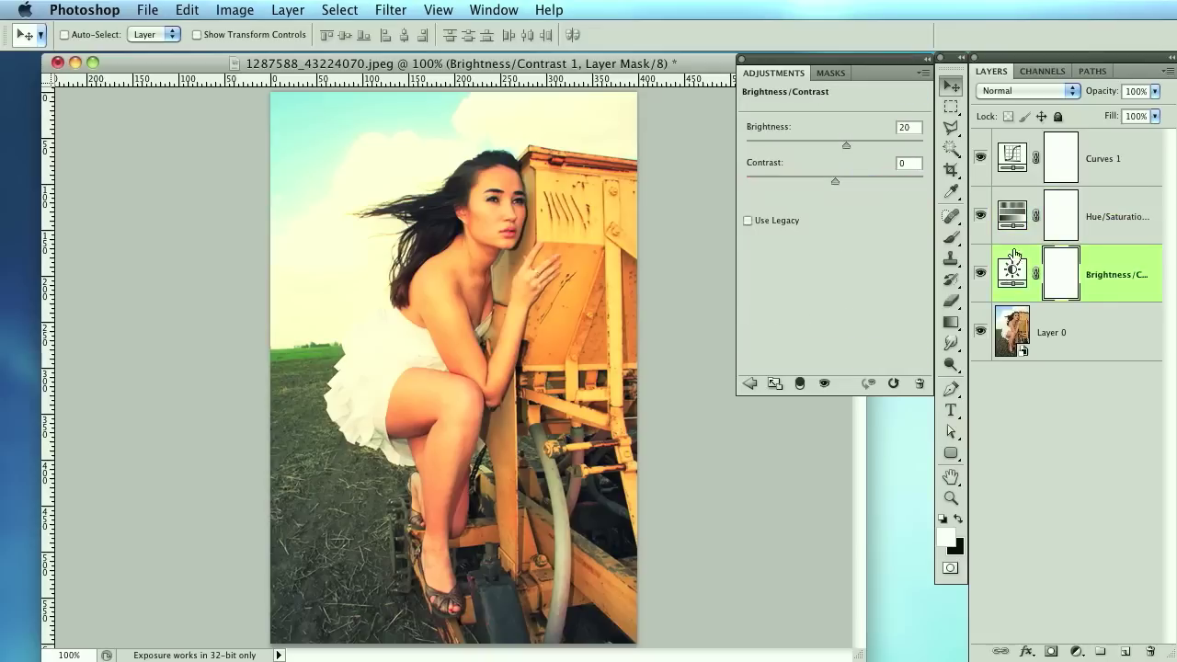
{"action": "left_click", "coordinate": [1015, 160]}
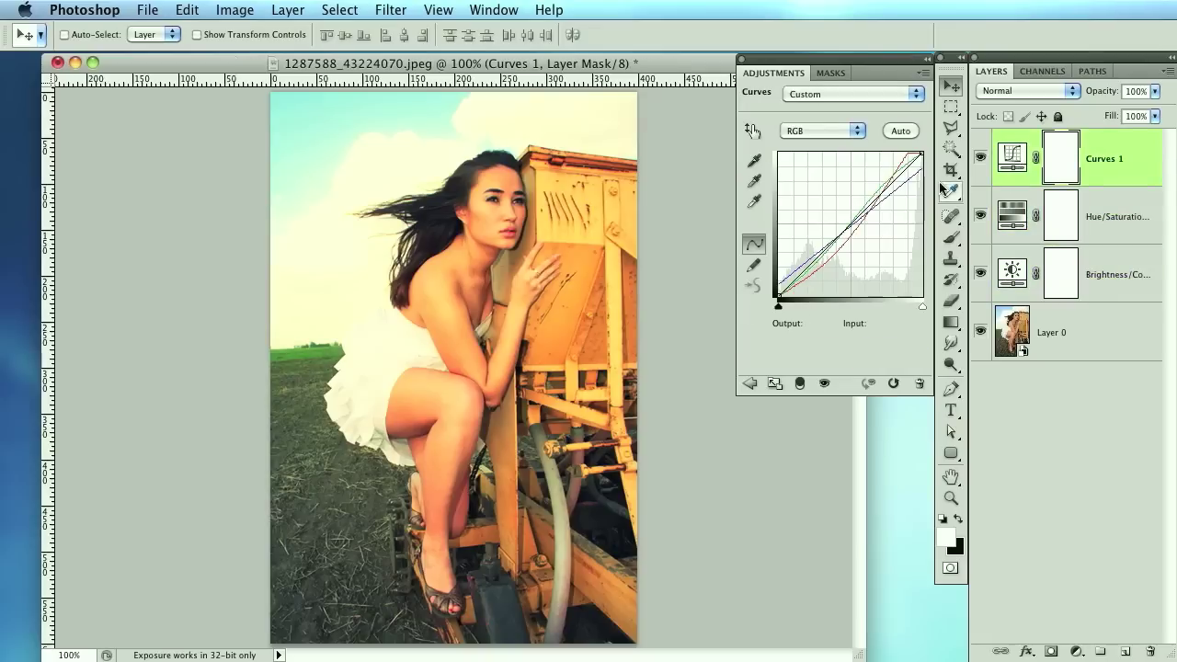
{"action": "left_click", "coordinate": [827, 130]}
{"action": "left_click", "coordinate": [824, 168]}
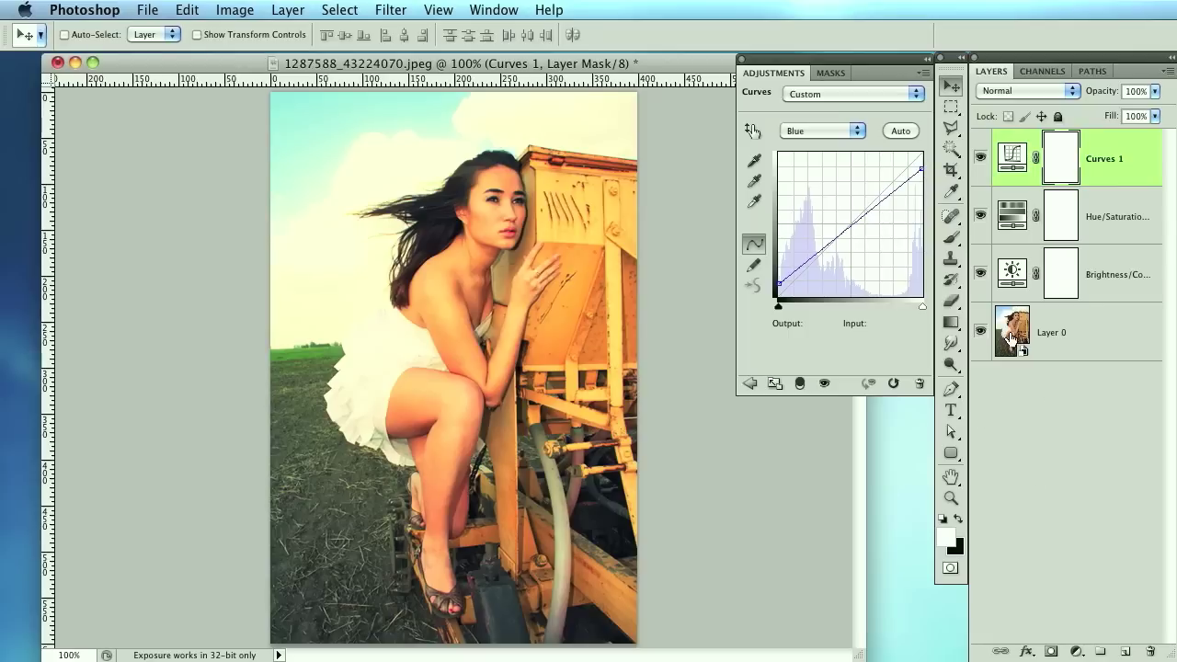
Apply Lens Correction to Layer 0 with a Custom vignette amount of -40
{"action": "left_click", "coordinate": [1076, 339]}
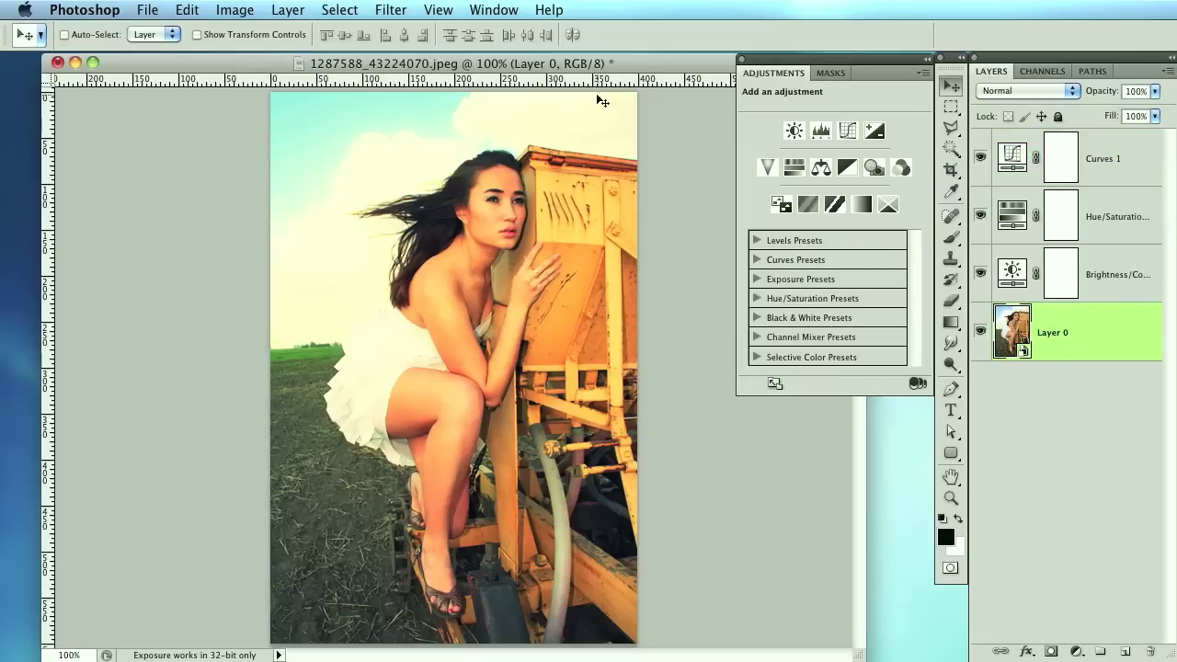
{"action": "left_click", "coordinate": [385, 11]}
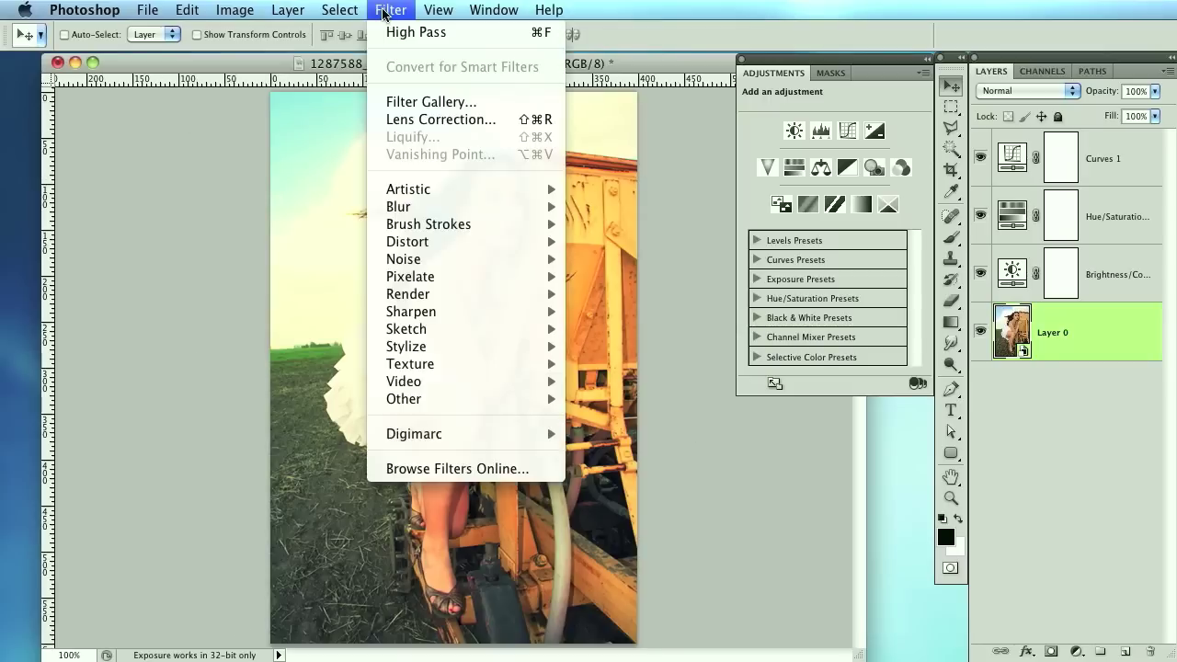
{"action": "left_click", "coordinate": [404, 117]}
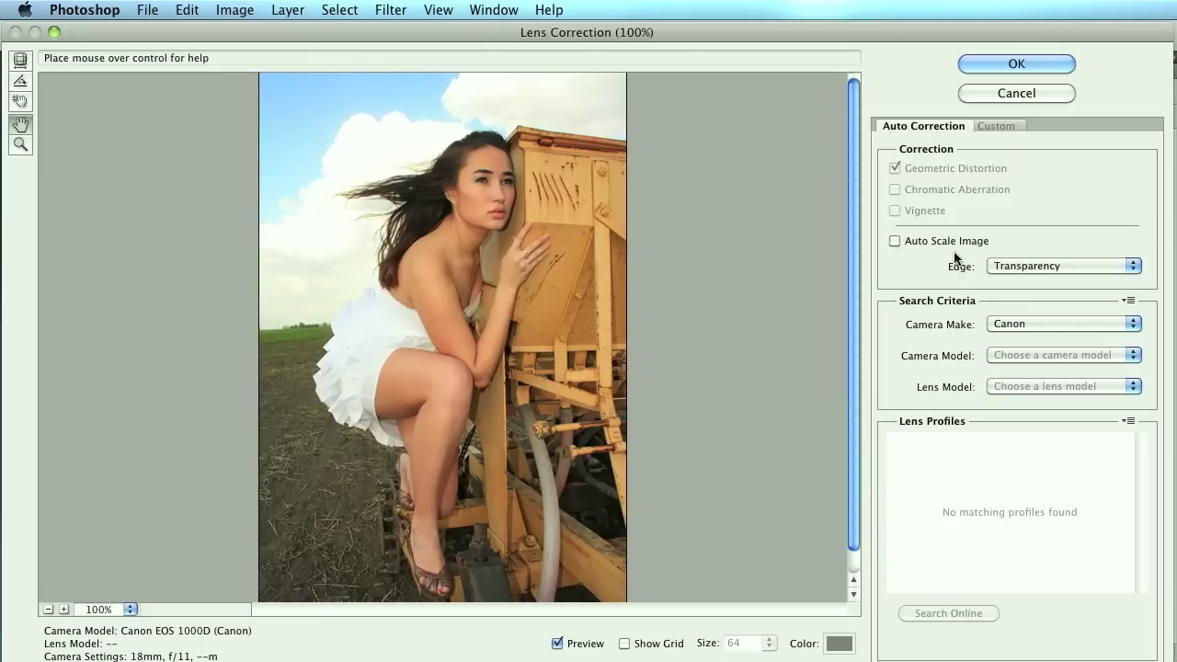
{"action": "left_click", "coordinate": [897, 241]}
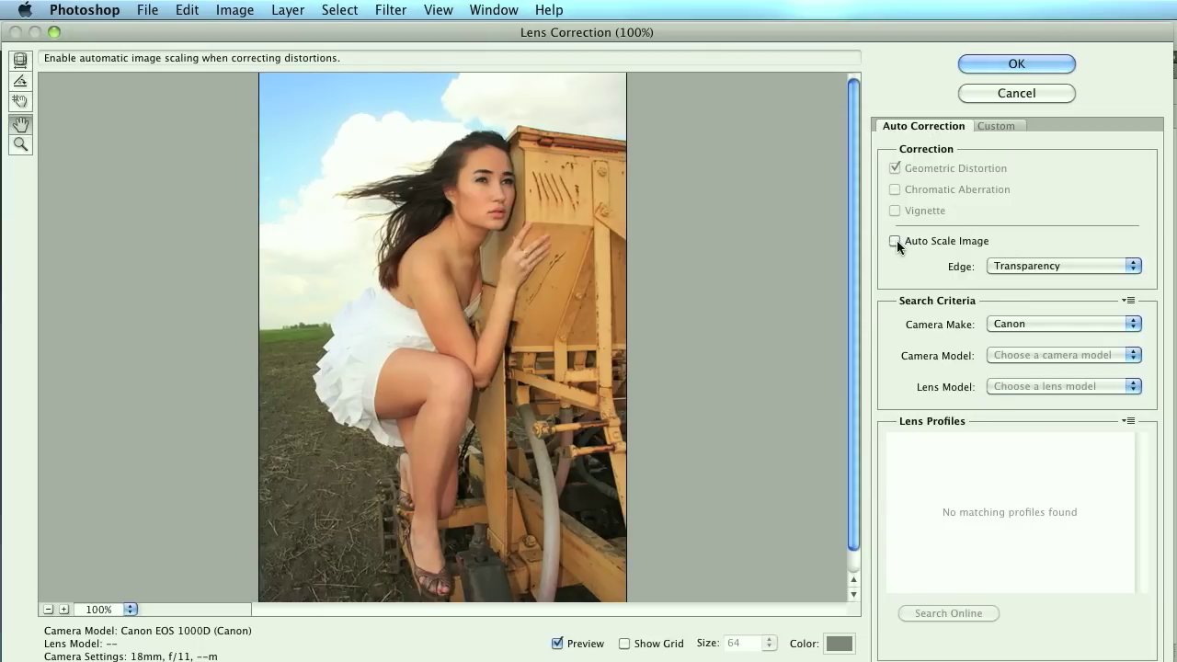
{"action": "left_click", "coordinate": [996, 126]}
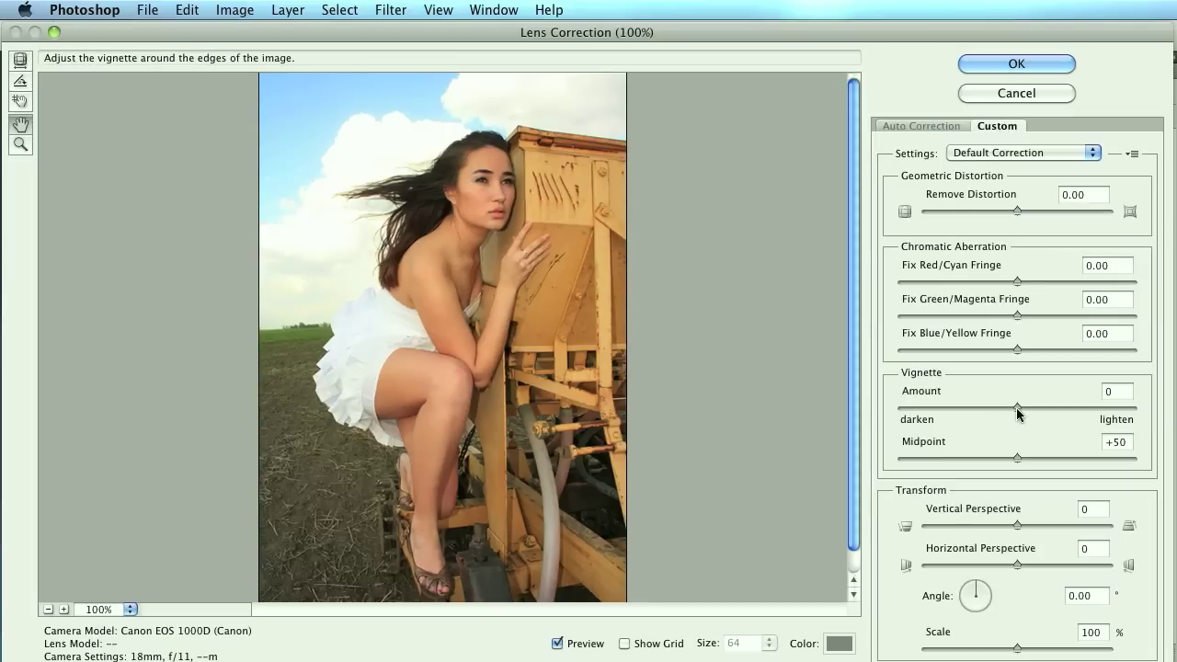
{"action": "left_click_drag", "start_coordinate": [1016, 409], "coordinate": [970, 414]}
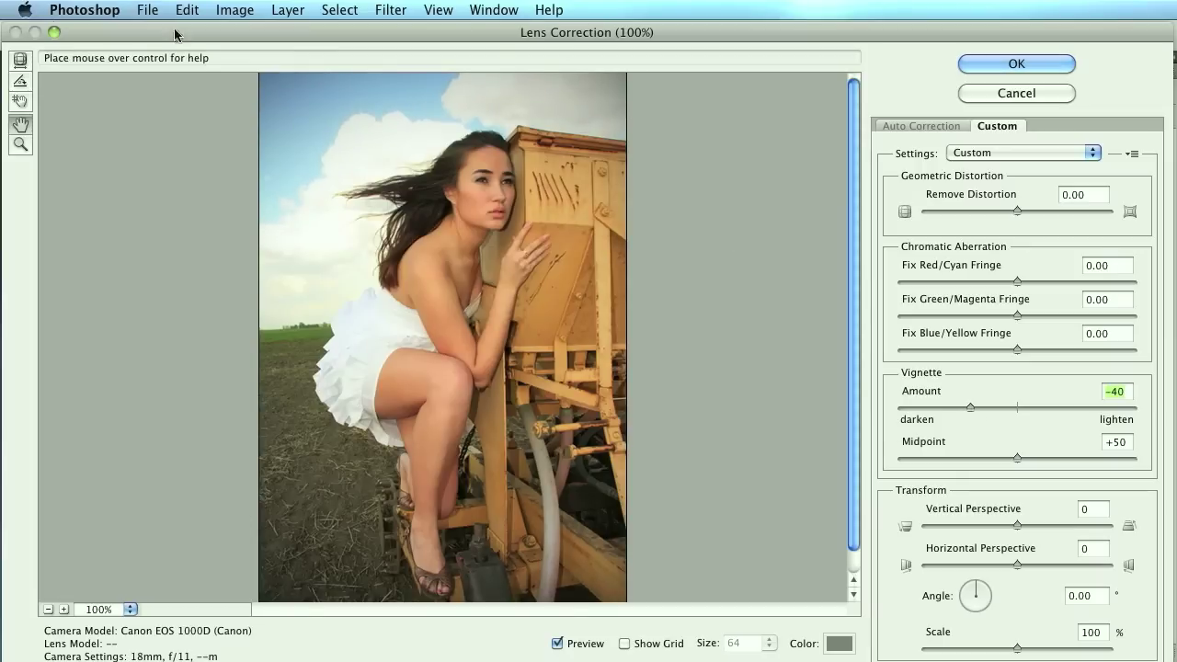
{"action": "left_click", "coordinate": [1022, 63]}
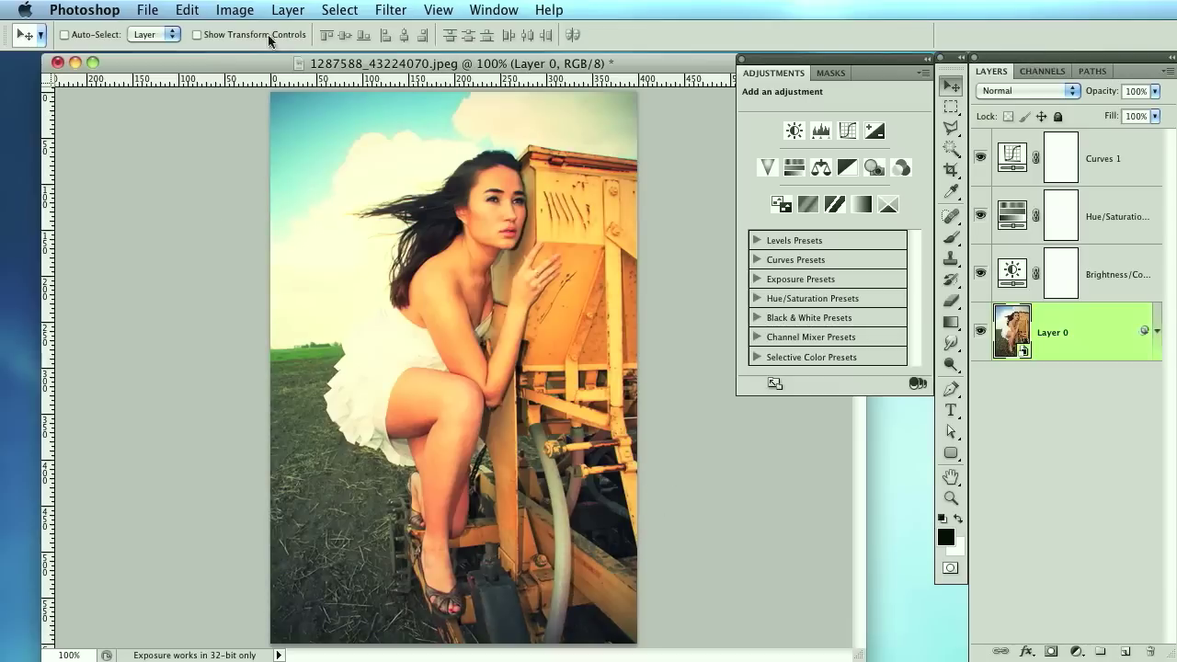
Reopen Layer 0's Lens Correction filter to check its Custom values, cancel, then select Curves 1
{"action": "left_click", "coordinate": [1156, 332]}
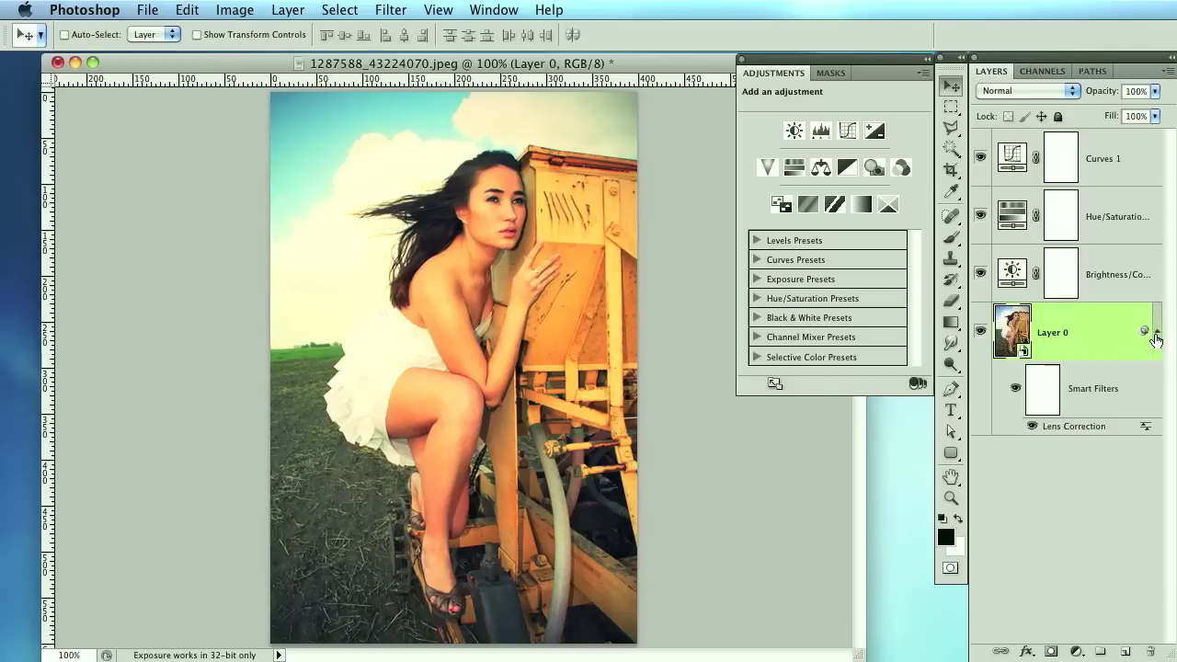
{"action": "double_click", "coordinate": [1146, 430]}
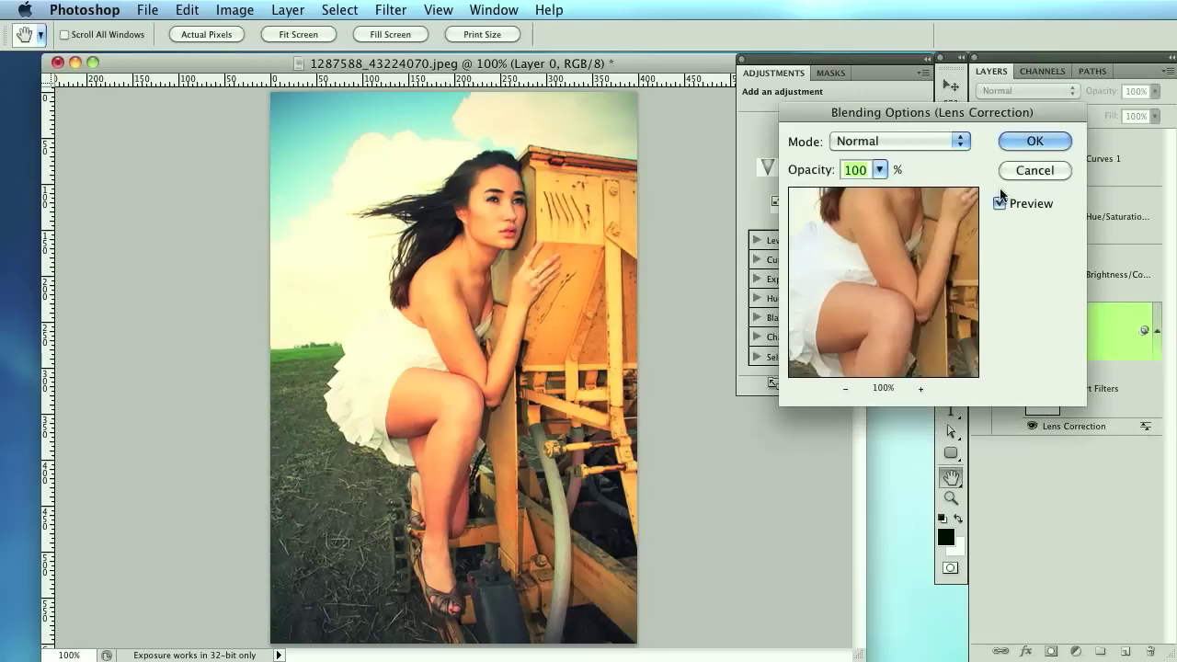
{"action": "left_click", "coordinate": [1033, 170]}
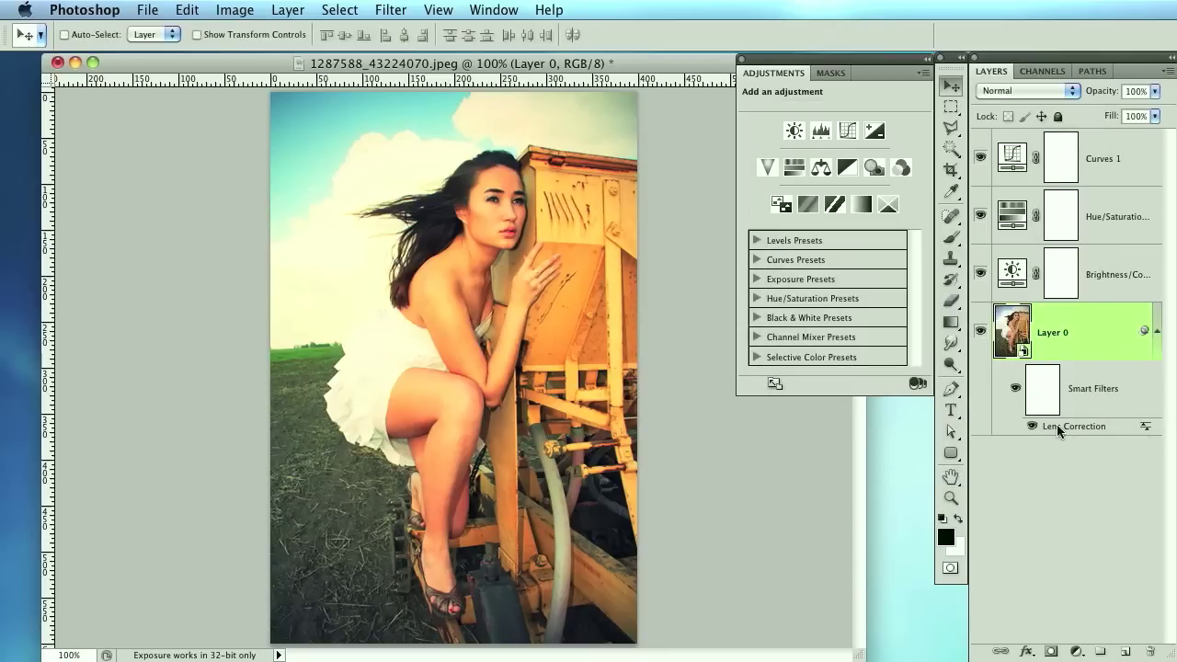
{"action": "double_click", "coordinate": [1057, 425]}
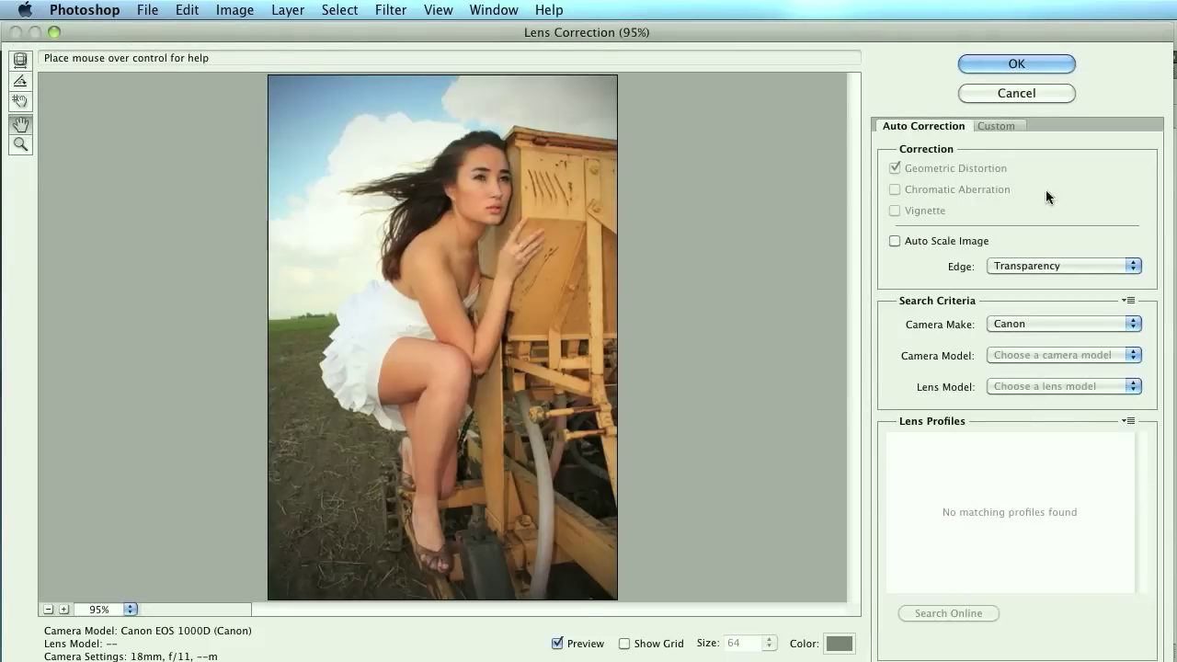
{"action": "left_click", "coordinate": [995, 125]}
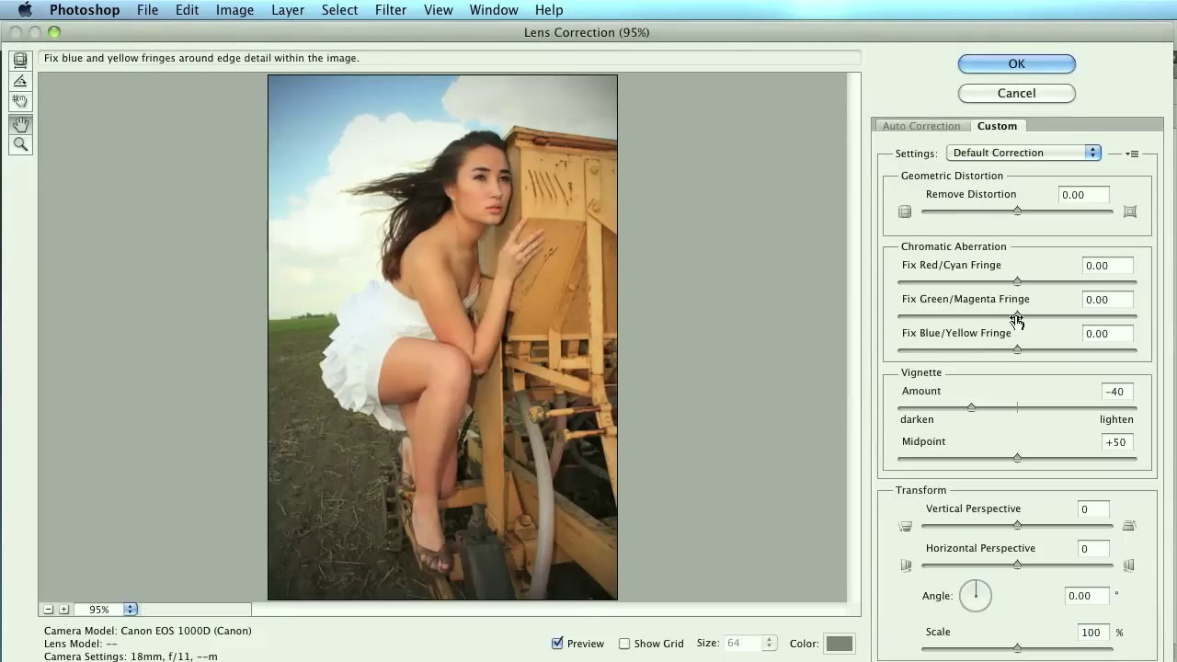
{"action": "left_click", "coordinate": [996, 96]}
{"action": "left_click", "coordinate": [1119, 183]}
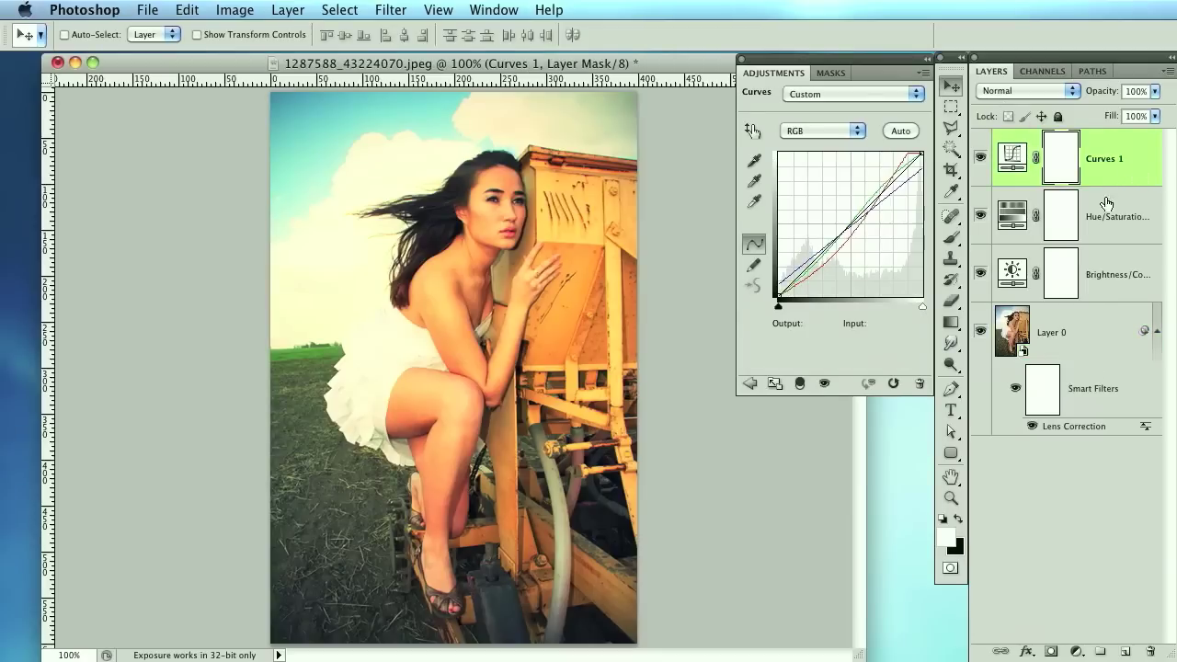
Create a Hue/Saturation 2 adjustment layer on top of the stack
{"action": "left_click", "coordinate": [296, 12]}
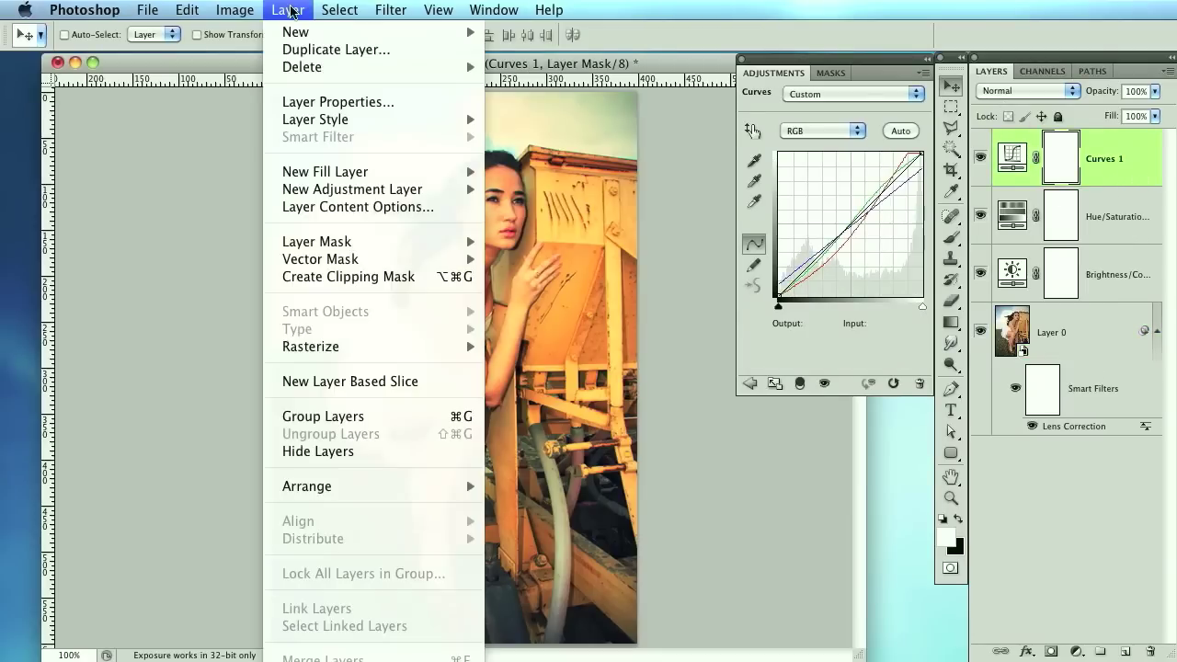
{"action": "mouse_move", "coordinate": [342, 190]}
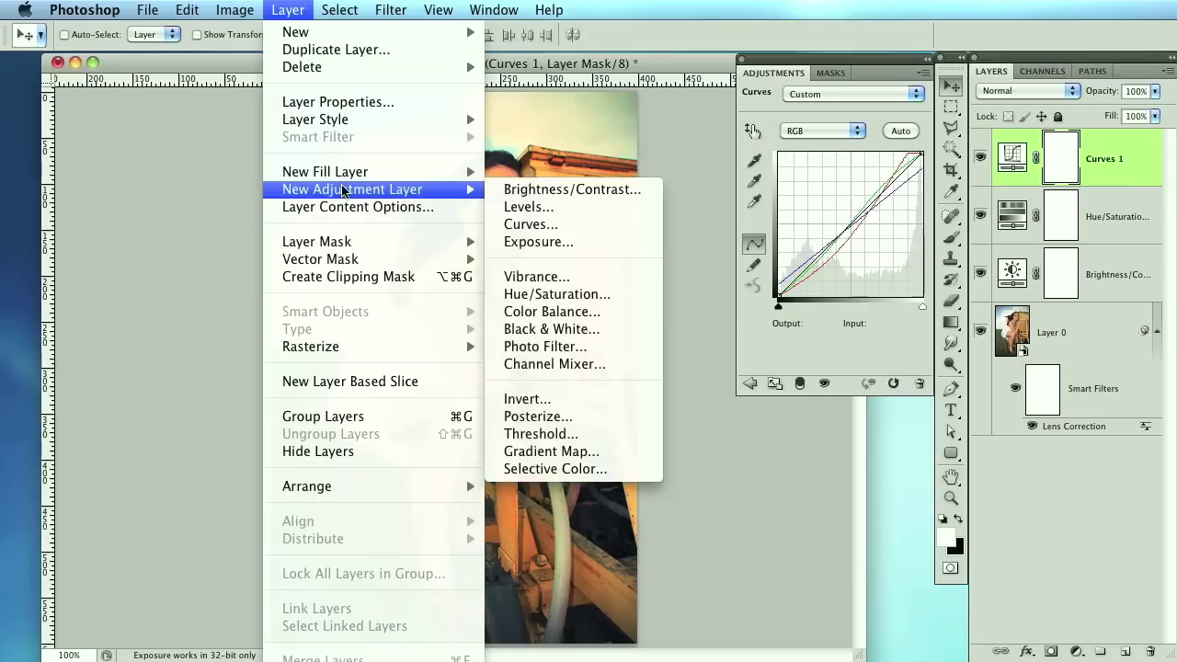
{"action": "left_click", "coordinate": [578, 294]}
{"action": "left_click", "coordinate": [938, 409]}
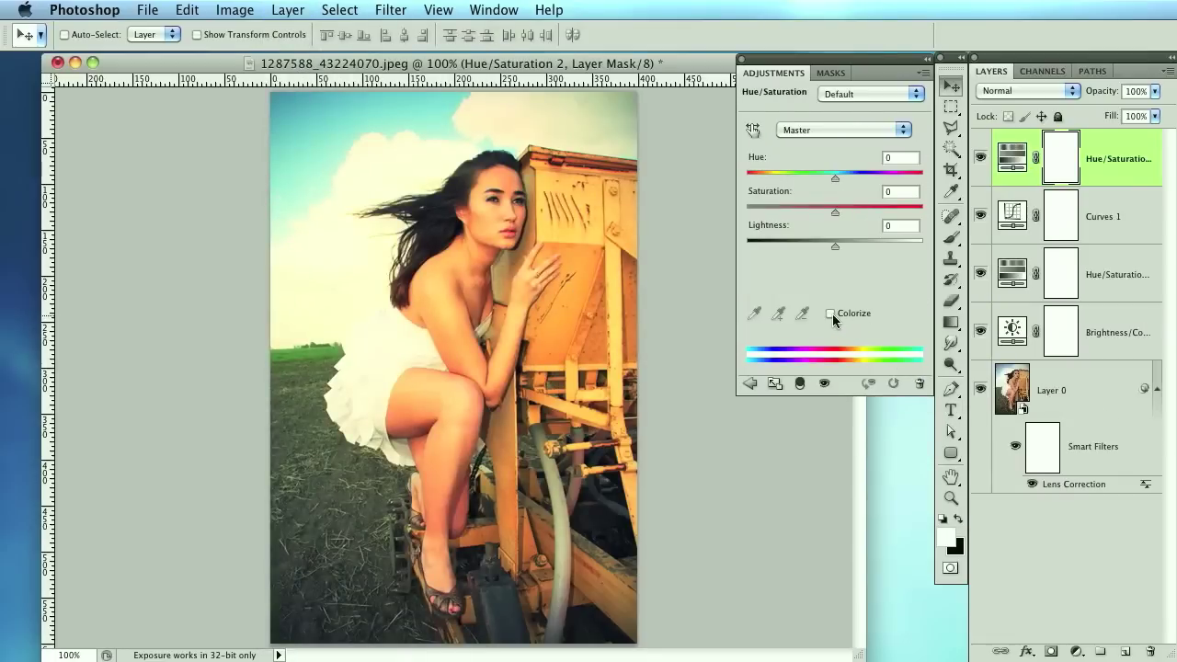
Turn on Colorize with Hue 45 and Saturation 25 for a sepia tint
{"action": "left_click", "coordinate": [830, 313]}
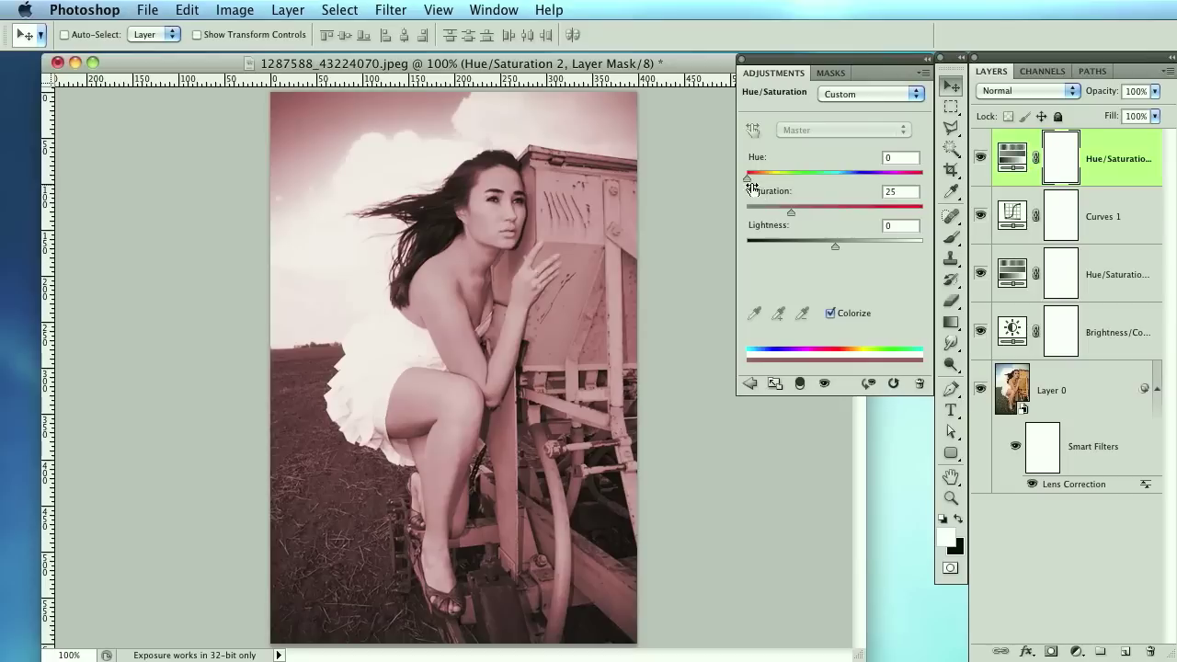
{"action": "left_click_drag", "start_coordinate": [749, 181], "coordinate": [772, 180]}
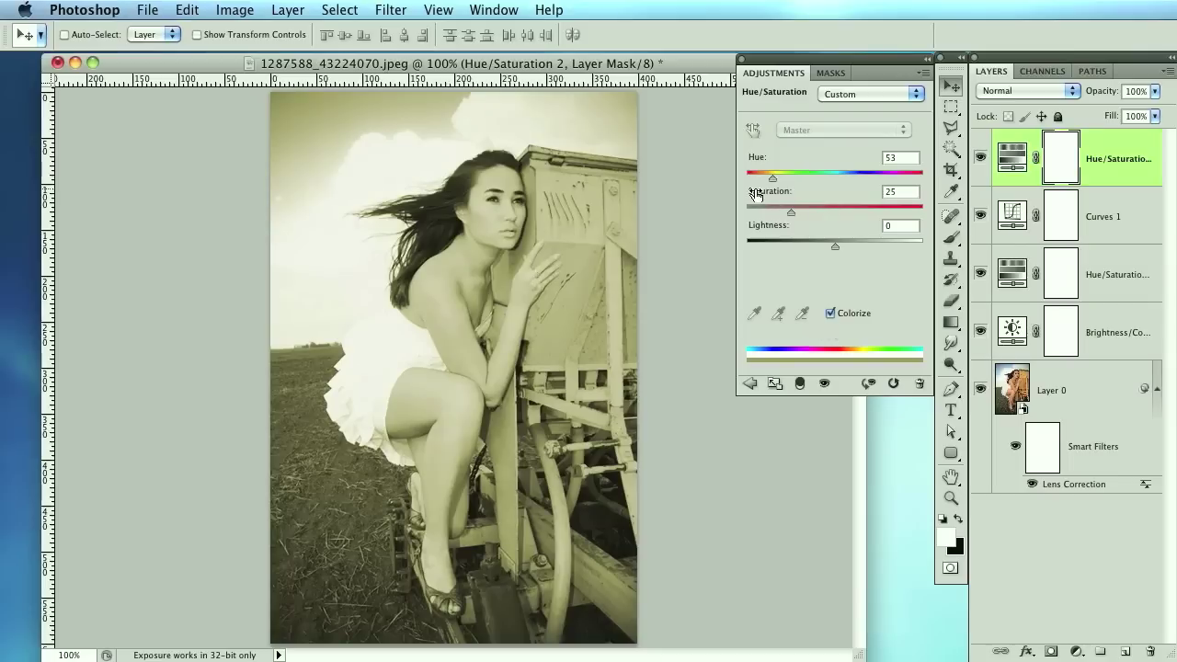
{"action": "left_click_drag", "start_coordinate": [778, 182], "coordinate": [770, 184]}
{"action": "key", "text": "super+2"}
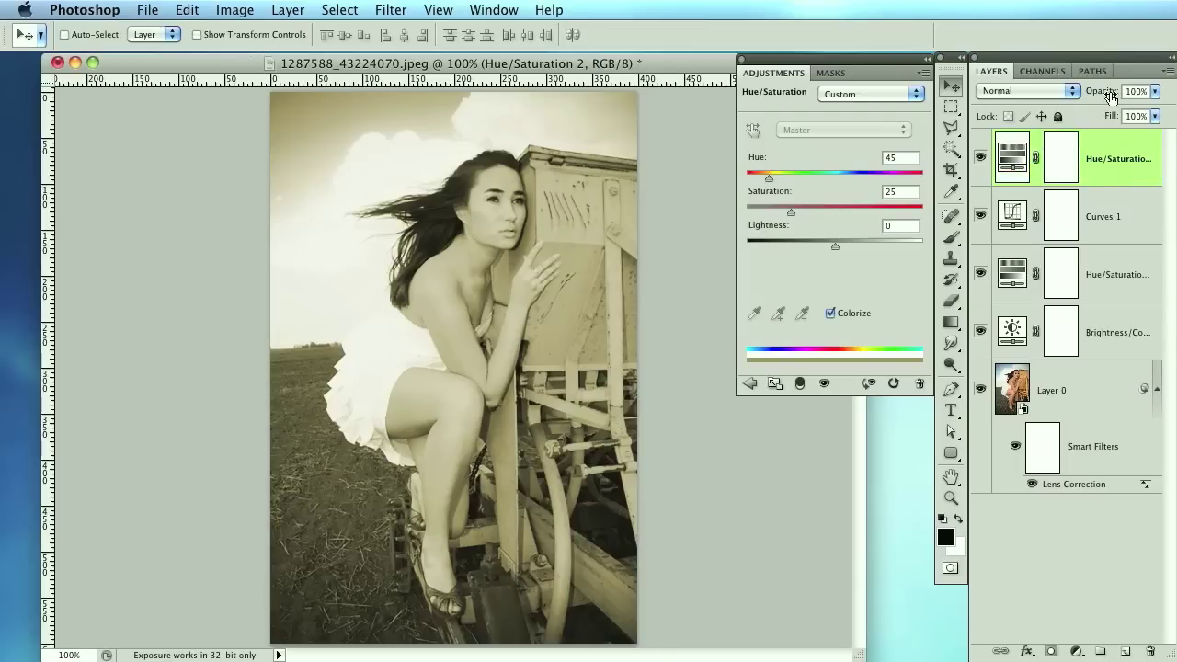
Lower Hue/Saturation 2 opacity to 40% and add an empty Layer 1 on top
{"action": "left_click_drag", "start_coordinate": [1112, 95], "coordinate": [1057, 92]}
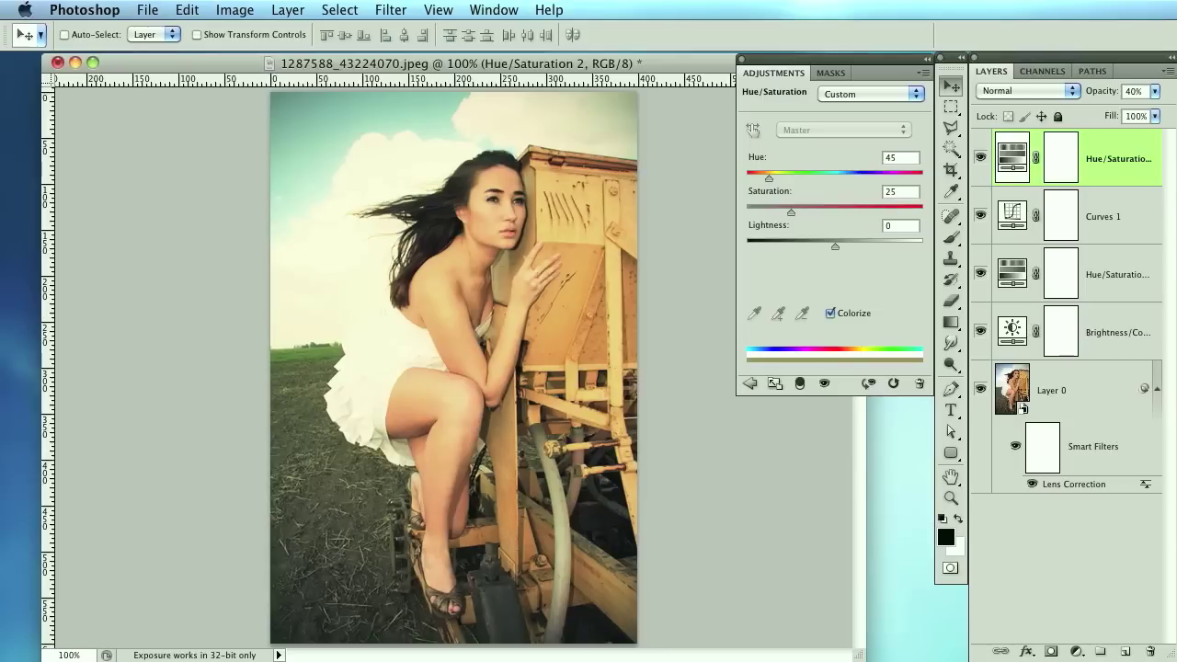
{"action": "left_click", "coordinate": [1124, 652]}
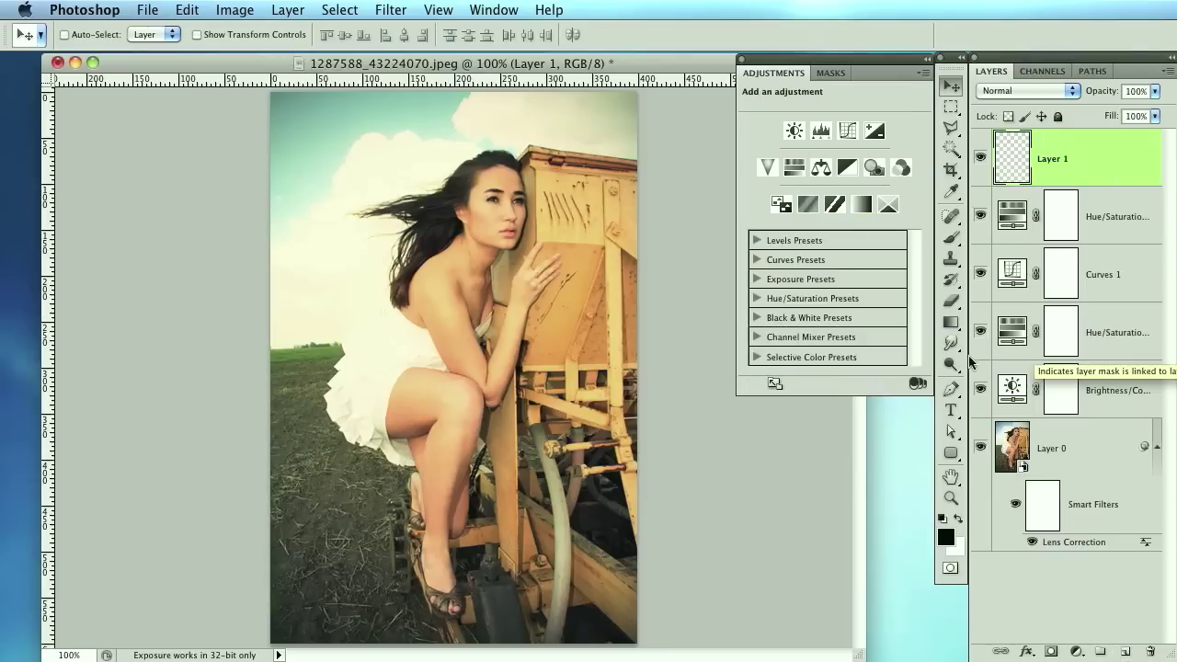
Set the foreground colour to pink ff008a and fill Layer 1 with it
{"action": "left_click", "coordinate": [947, 538]}
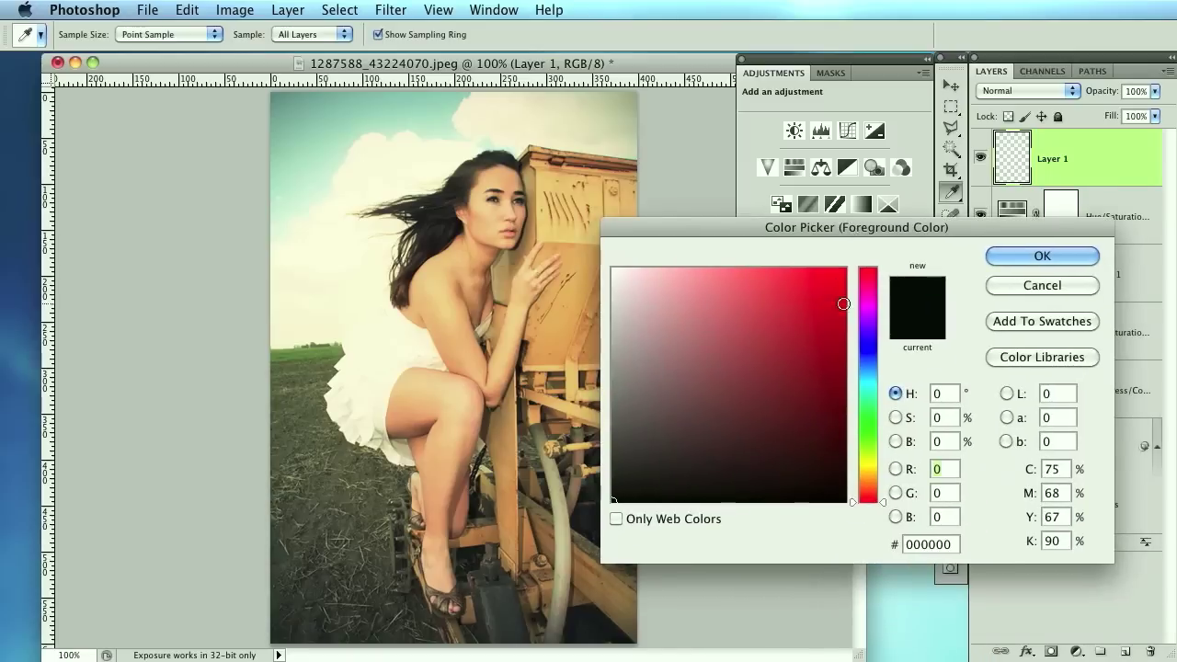
{"action": "left_click_drag", "start_coordinate": [869, 306], "coordinate": [870, 290]}
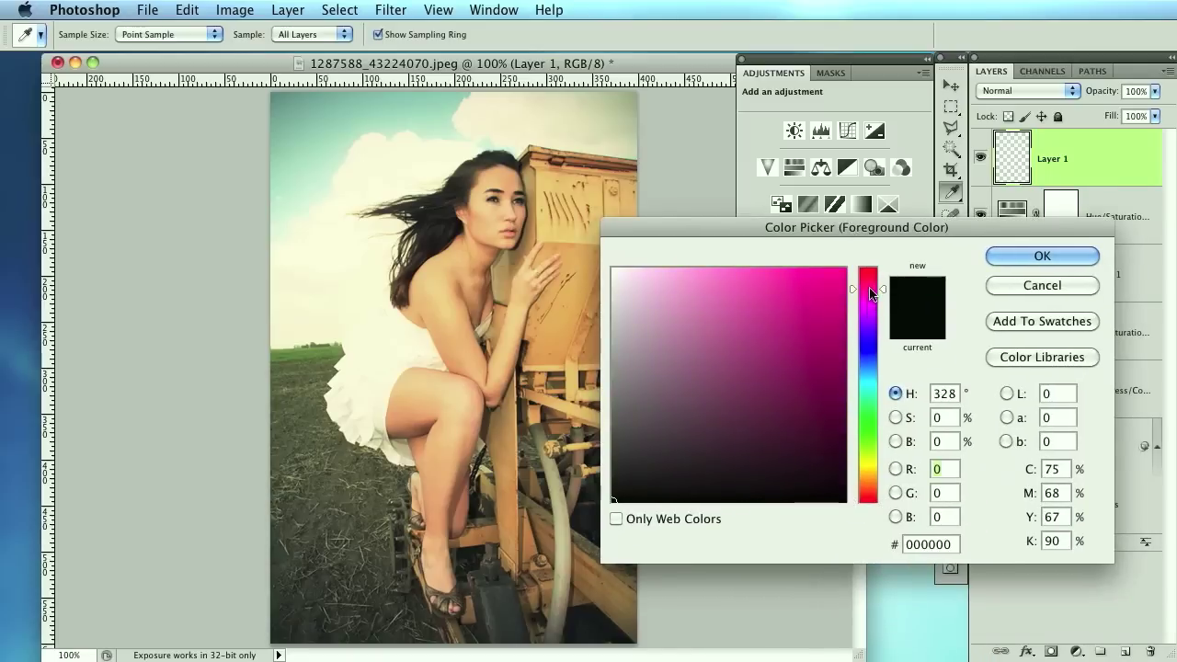
{"action": "left_click", "coordinate": [845, 268]}
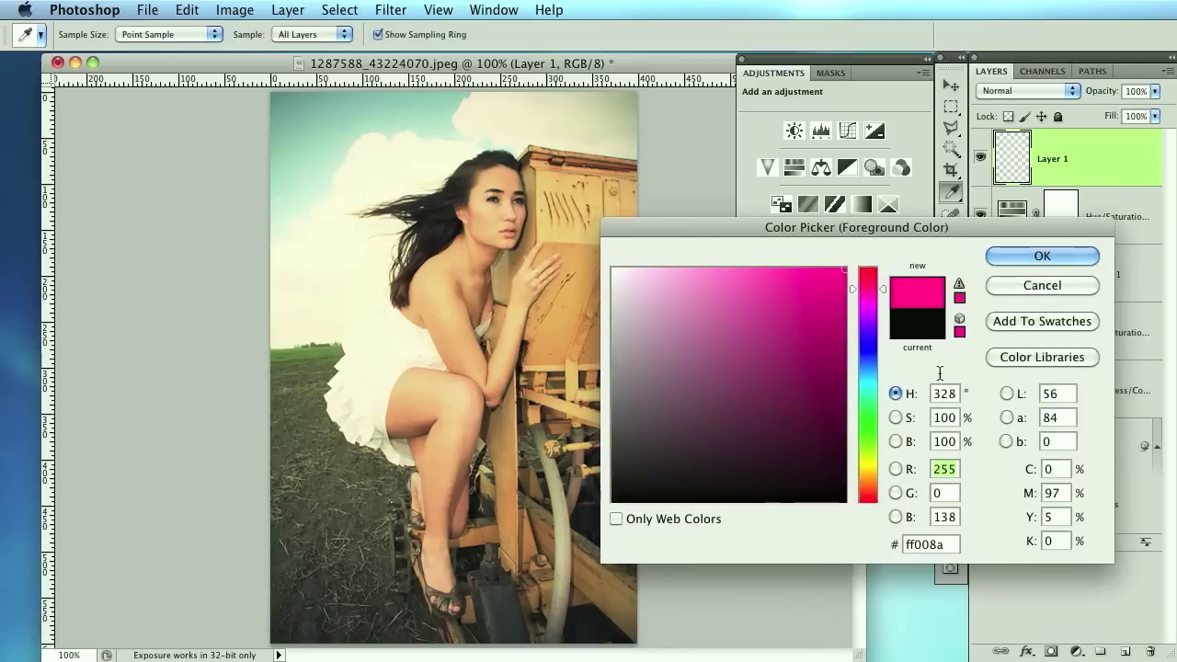
{"action": "left_click", "coordinate": [1042, 257]}
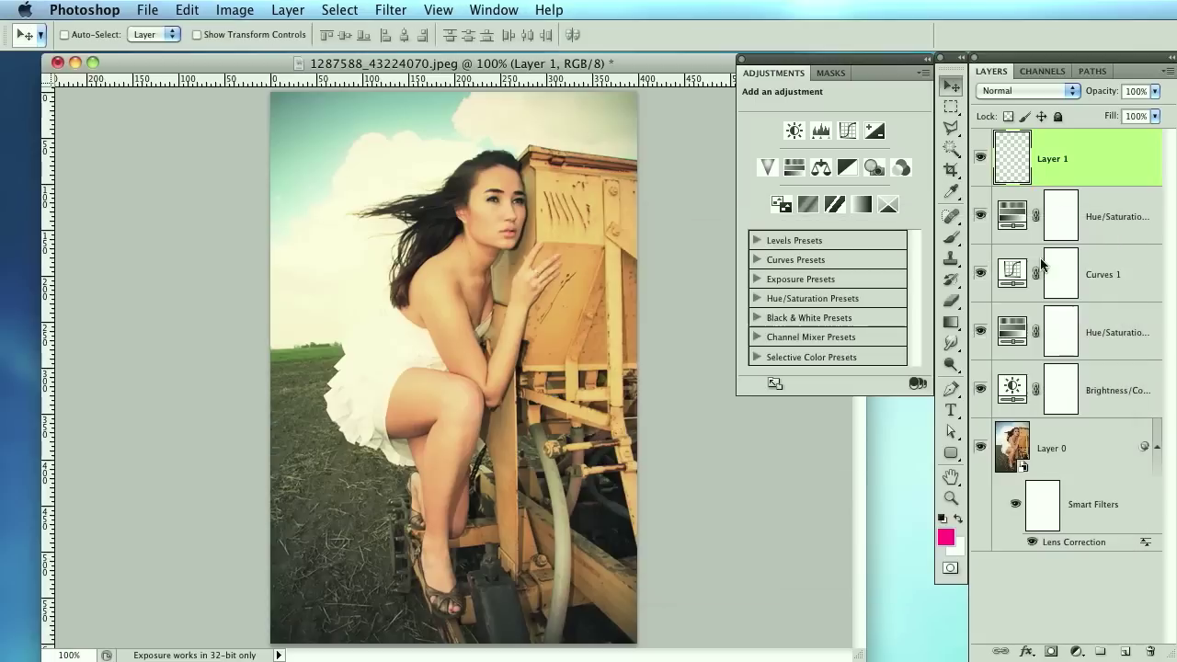
{"action": "key", "text": "alt+BackSpace"}
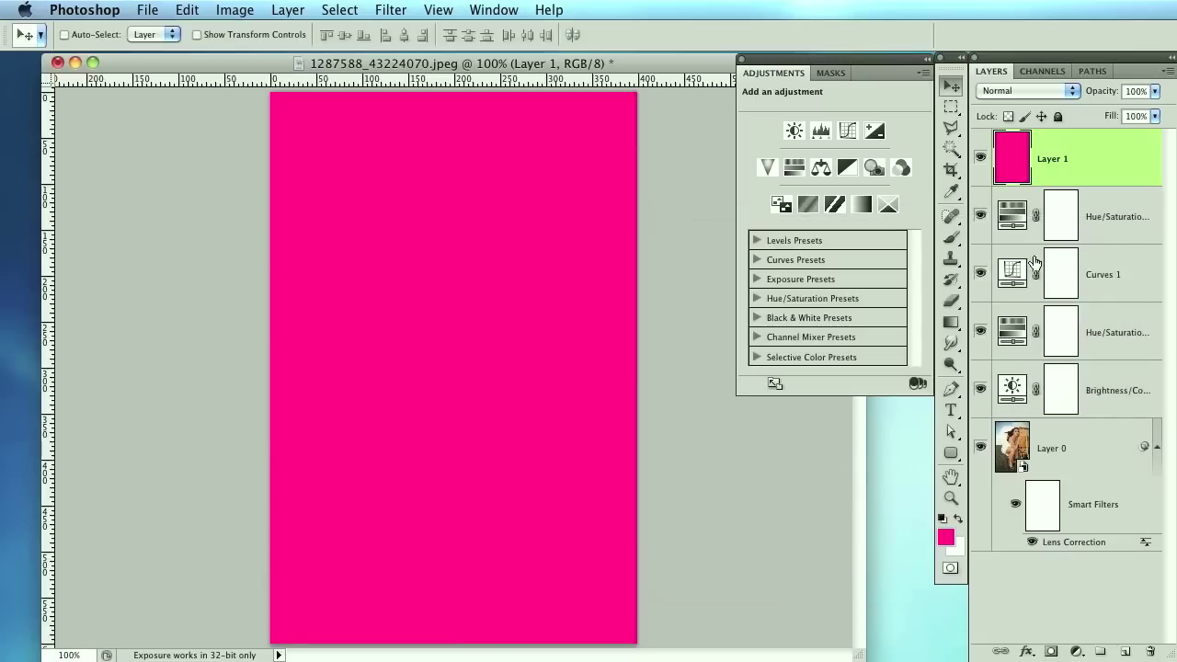
Set Layer 1 opacity to 5%, compare with it on and off, and leave it hidden
{"action": "left_click", "coordinate": [1136, 91]}
{"action": "type", "text": "1"}
{"action": "key", "text": "Return"}
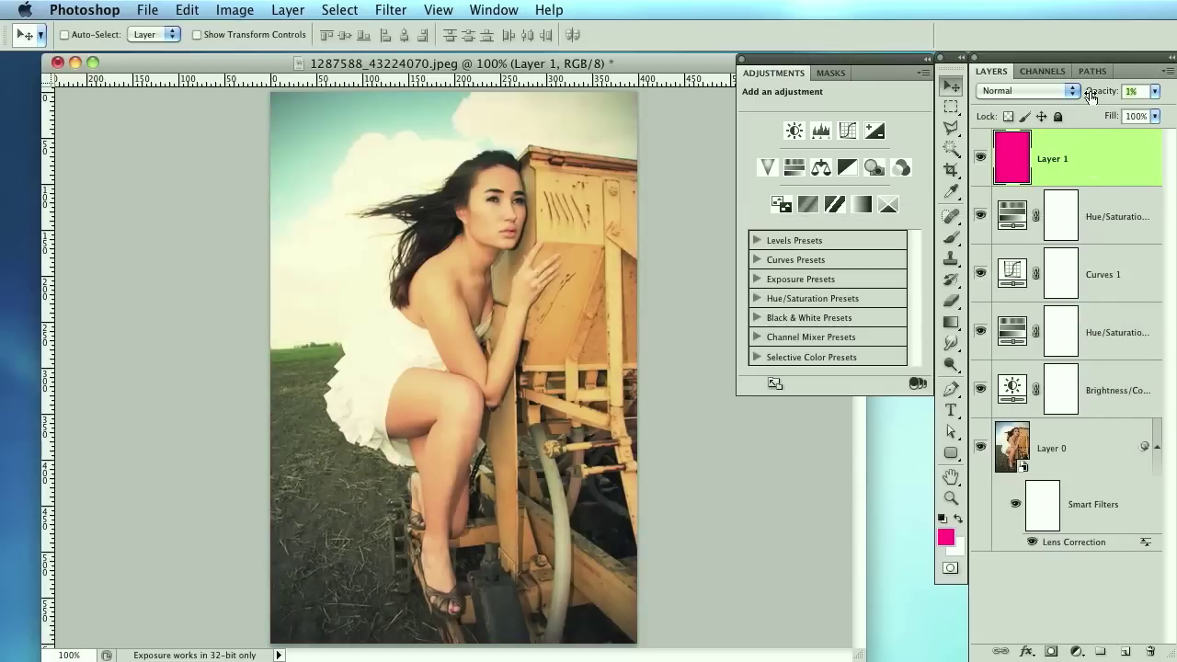
{"action": "left_click_drag", "start_coordinate": [1090, 95], "coordinate": [1095, 95]}
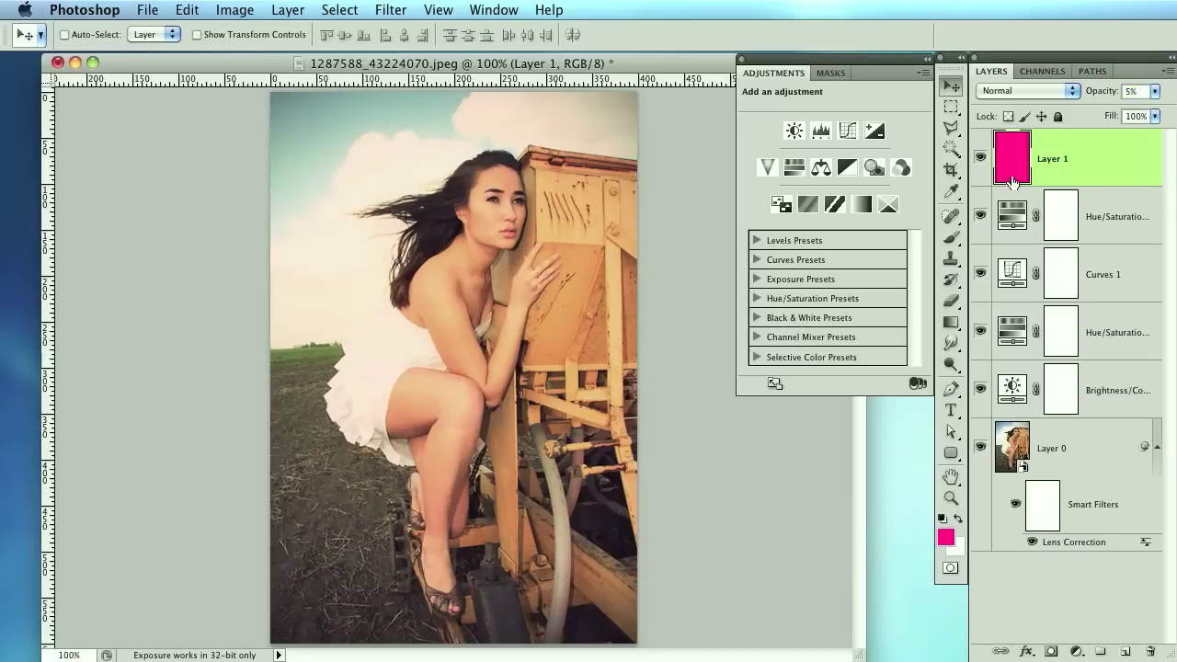
{"action": "left_click", "coordinate": [981, 158]}
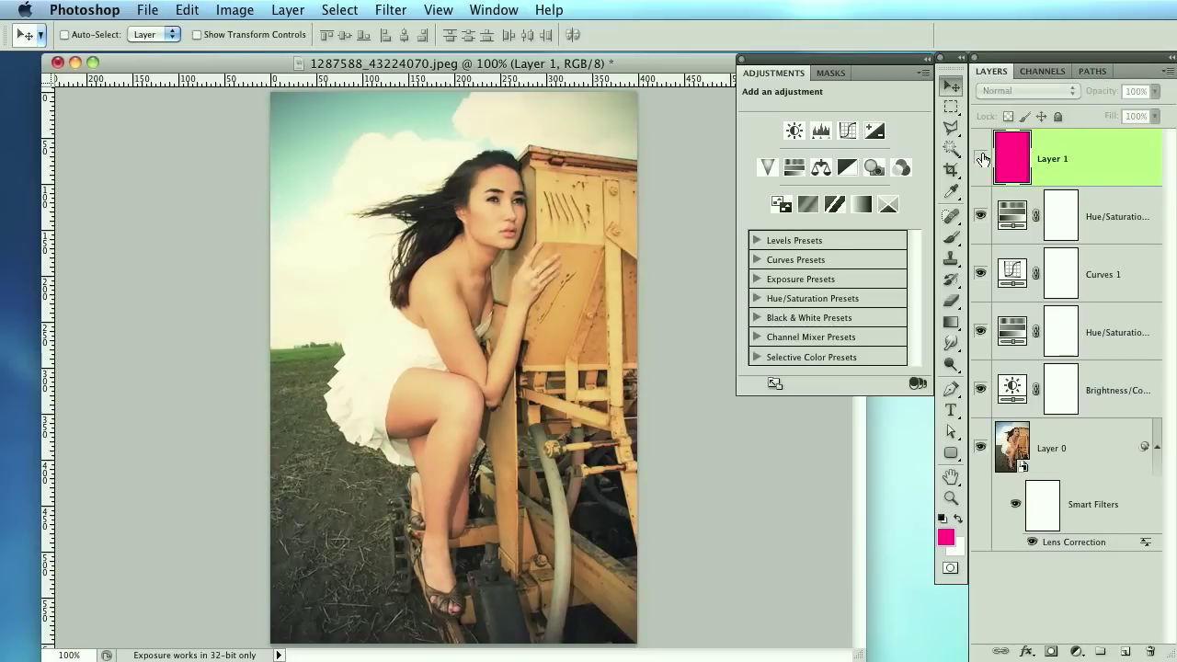
{"action": "left_click", "coordinate": [981, 159]}
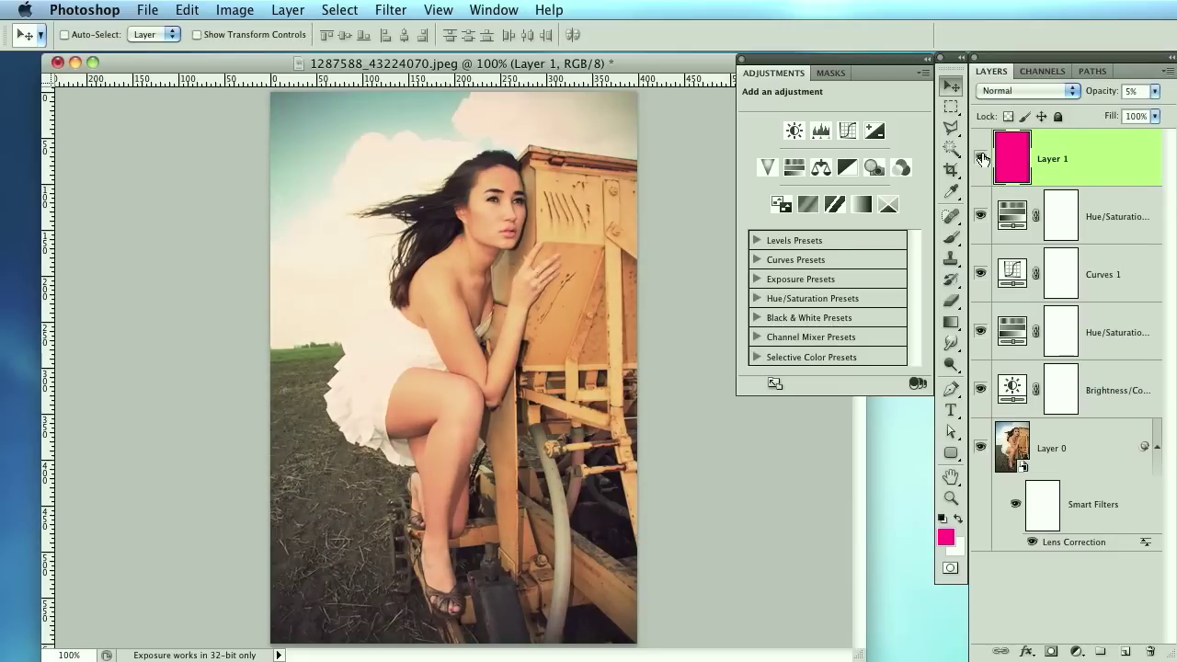
{"action": "left_click", "coordinate": [981, 158]}
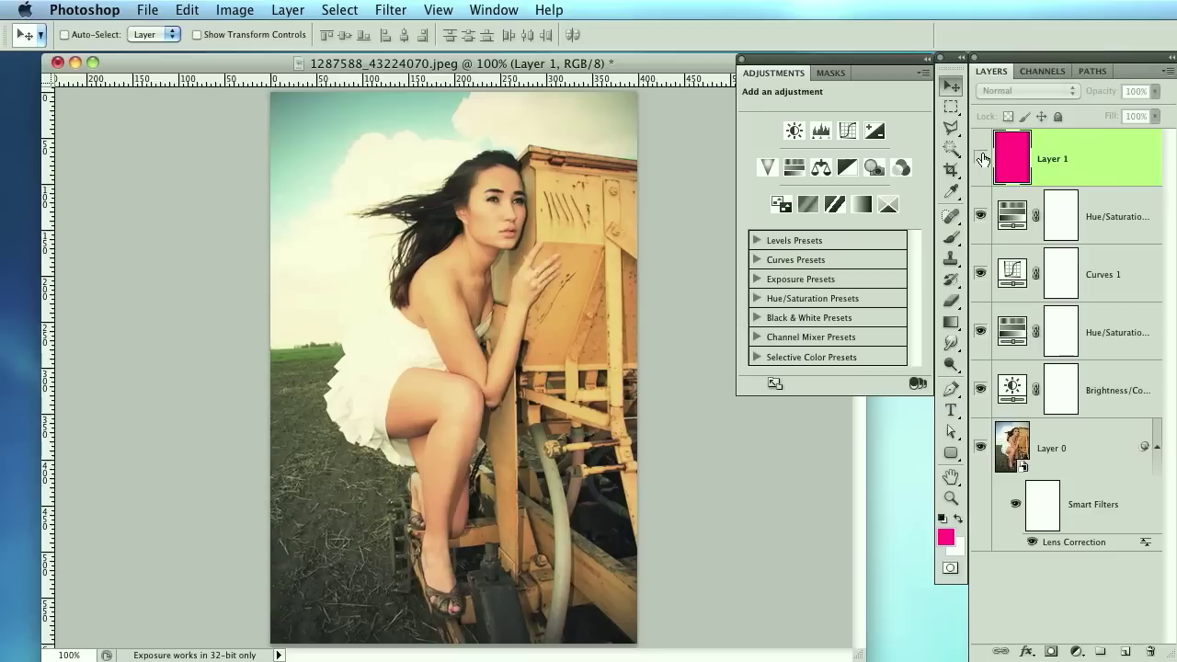